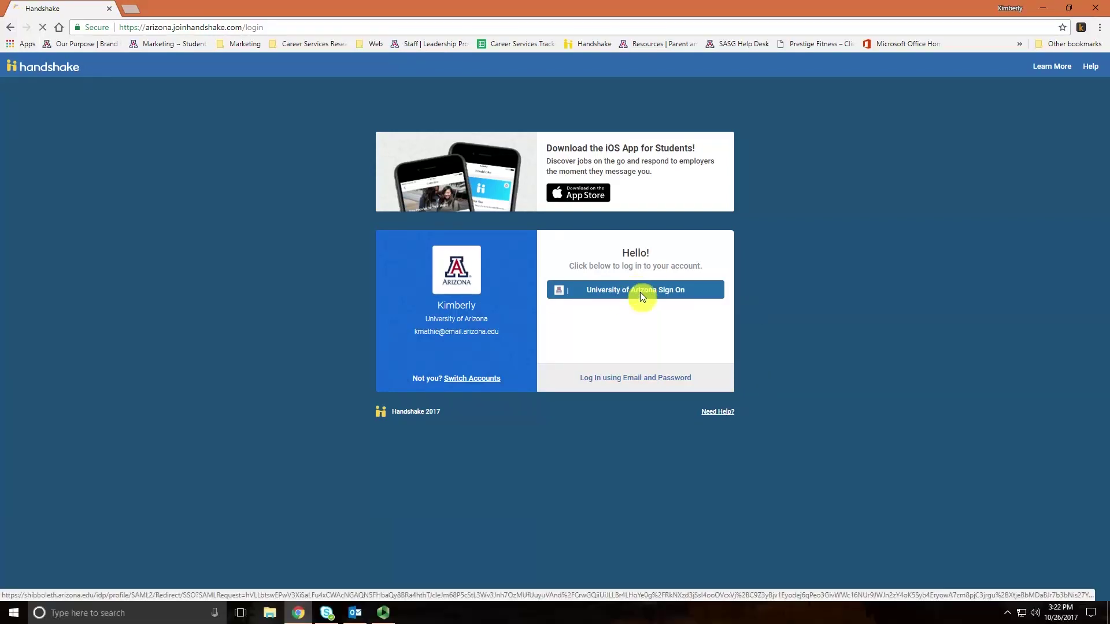
- Sign in with the university single sign-on and go to your own Handshake profile page
left_click(639, 291)
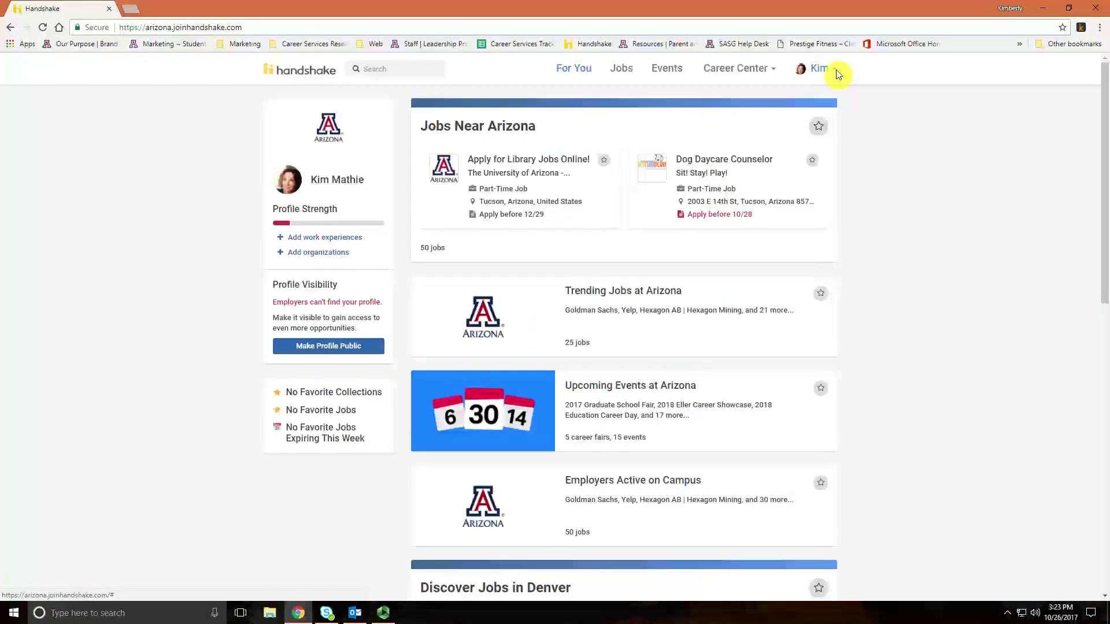
left_click(836, 72)
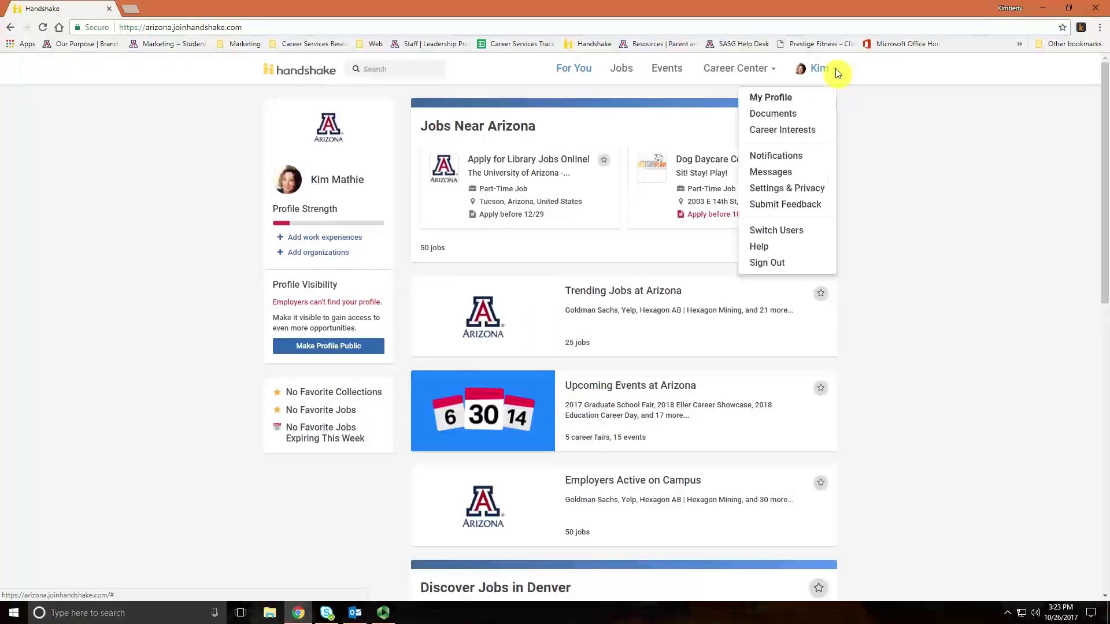
left_click(793, 102)
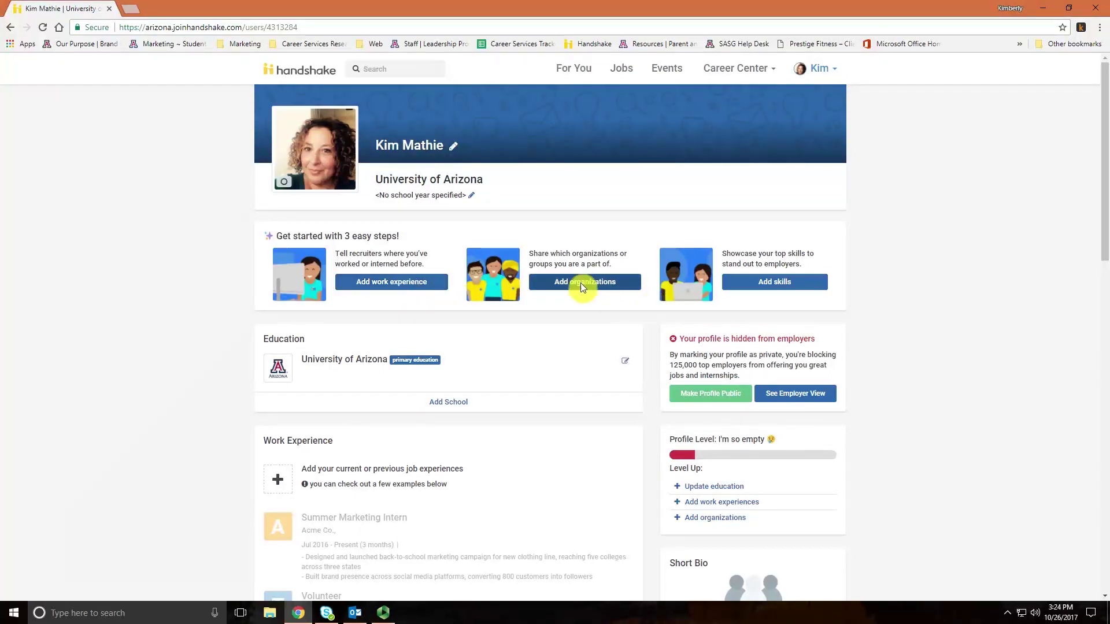
scroll(583, 288, "down", 4)
scroll(550, 339, "down", 8)
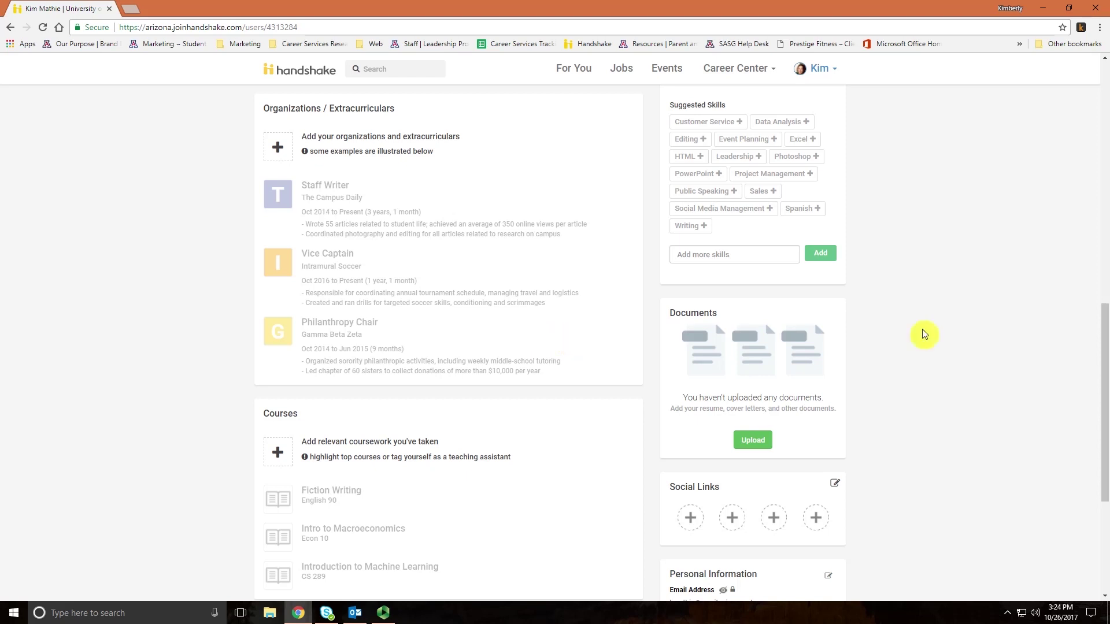
scroll(943, 319, "up", 2)
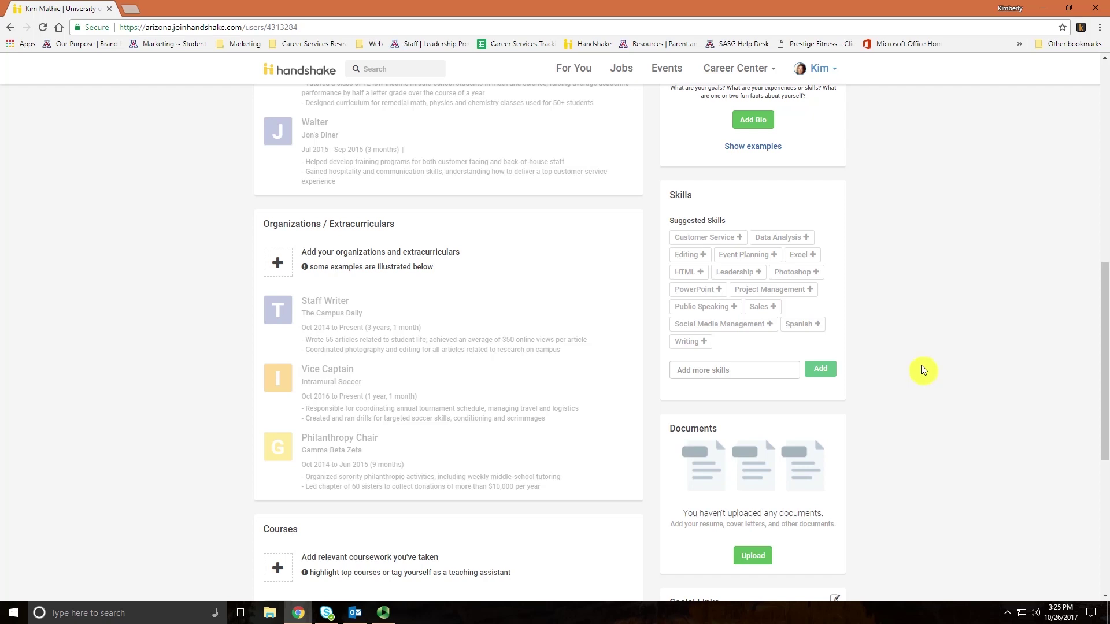
scroll(919, 369, "down", 2)
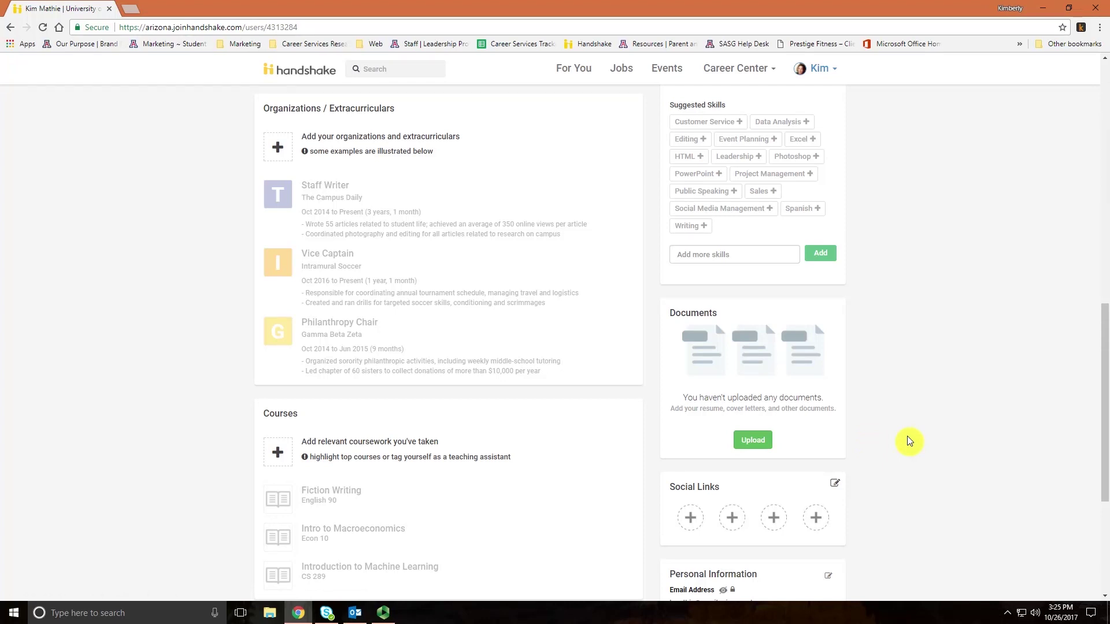
- Load KimResume.pdf from the Desktop into the new-document form as a Resume
left_click(757, 440)
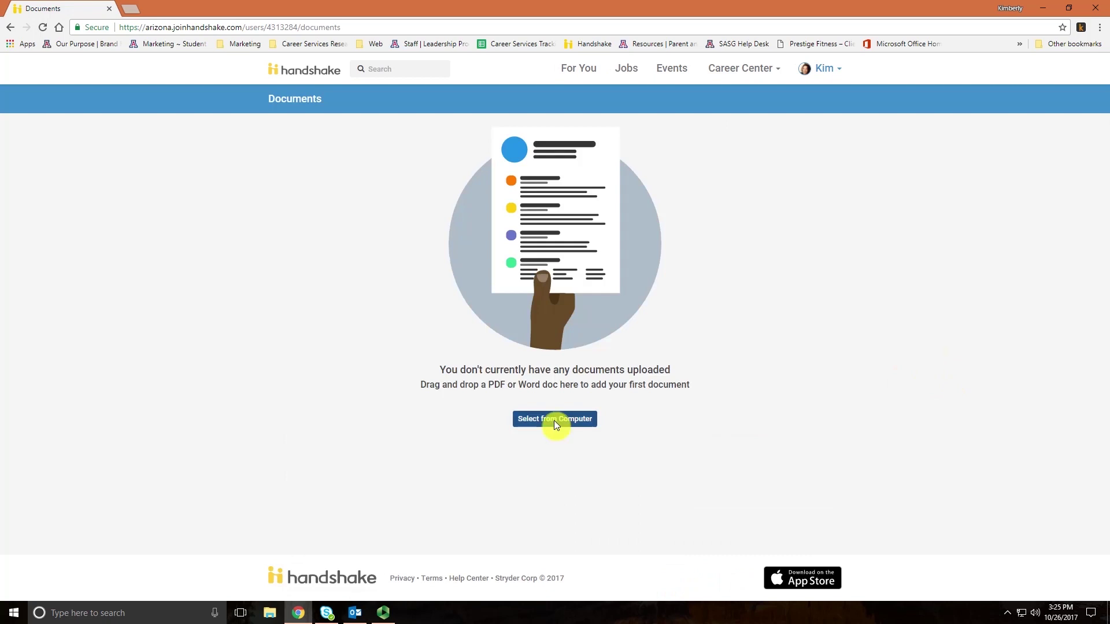
left_click(555, 422)
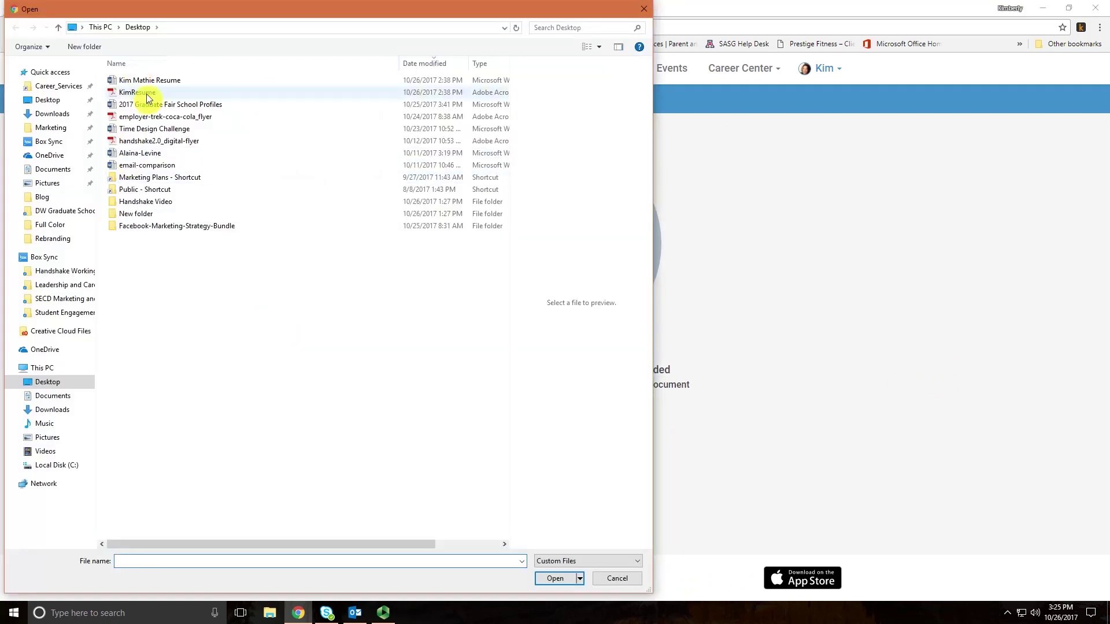
left_click(147, 96)
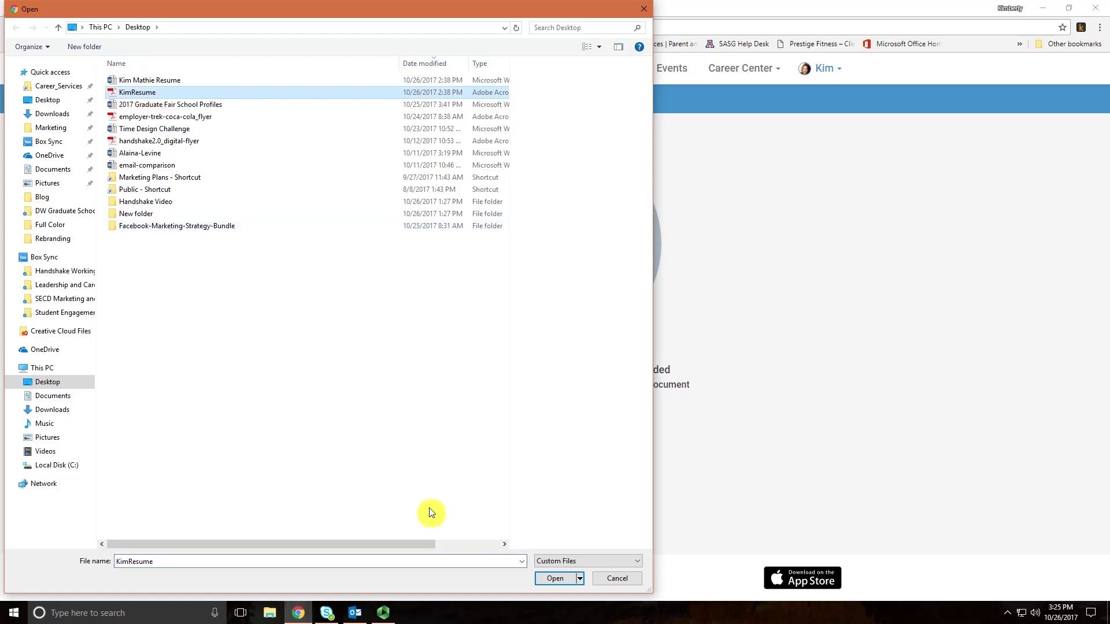
left_click(556, 584)
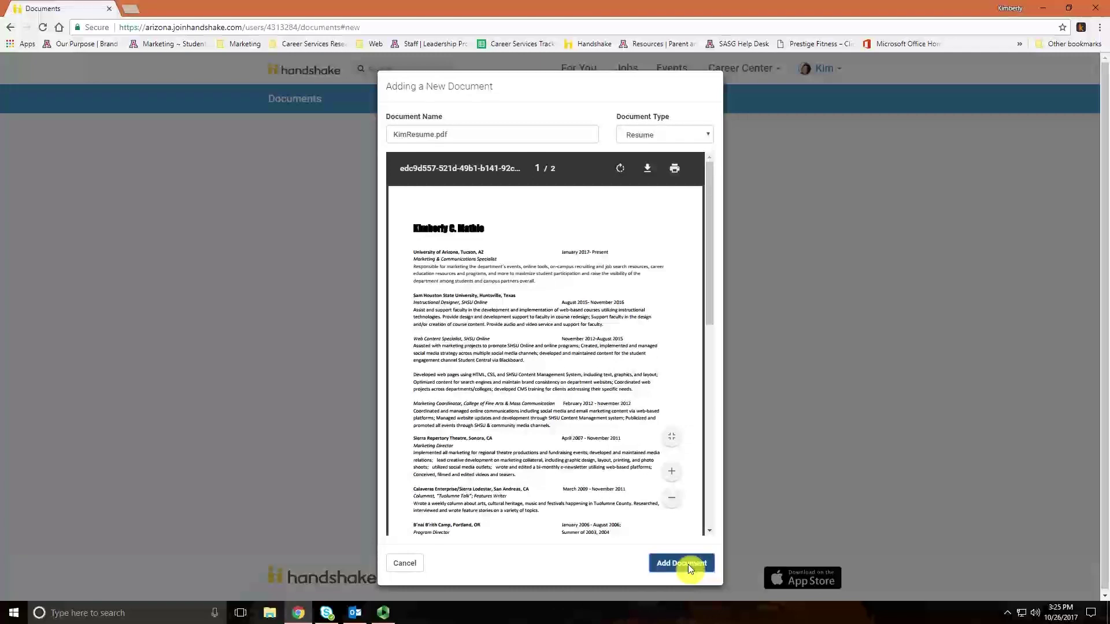
- Add KimResume.pdf as a document and build the profile from it
left_click(687, 564)
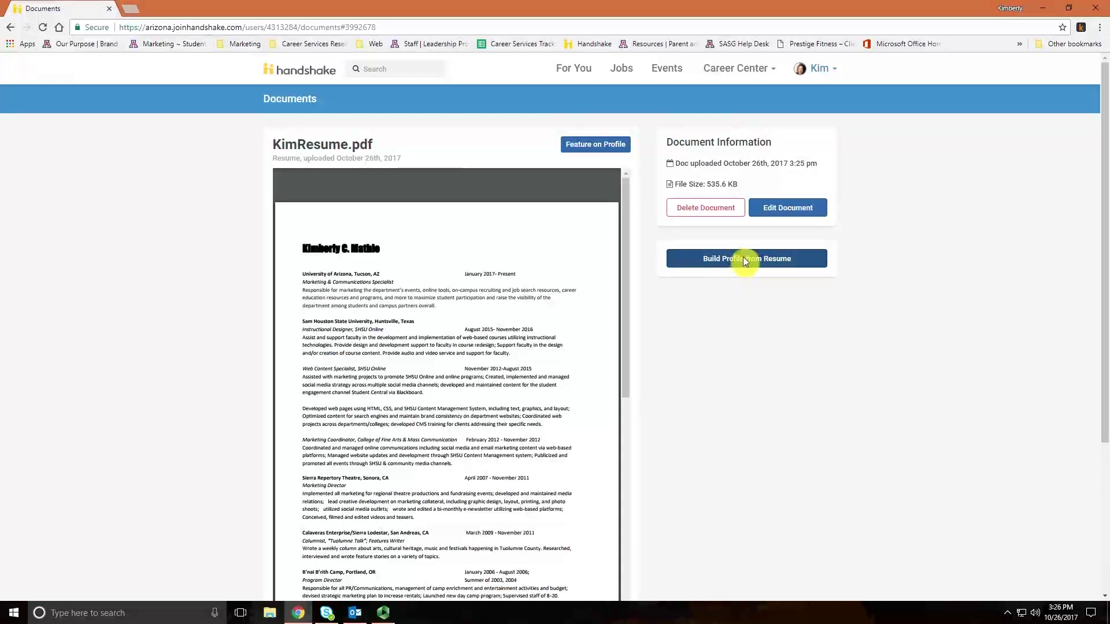
left_click(743, 259)
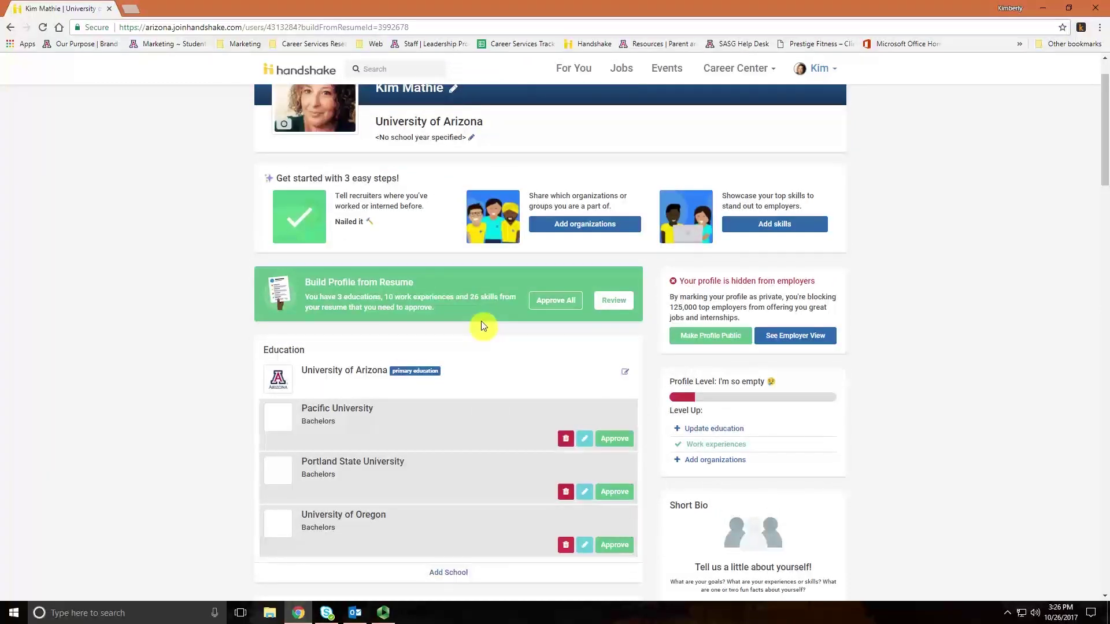
- Approve the Pacific University Bachelors education entry
scroll(481, 322, "down", 1)
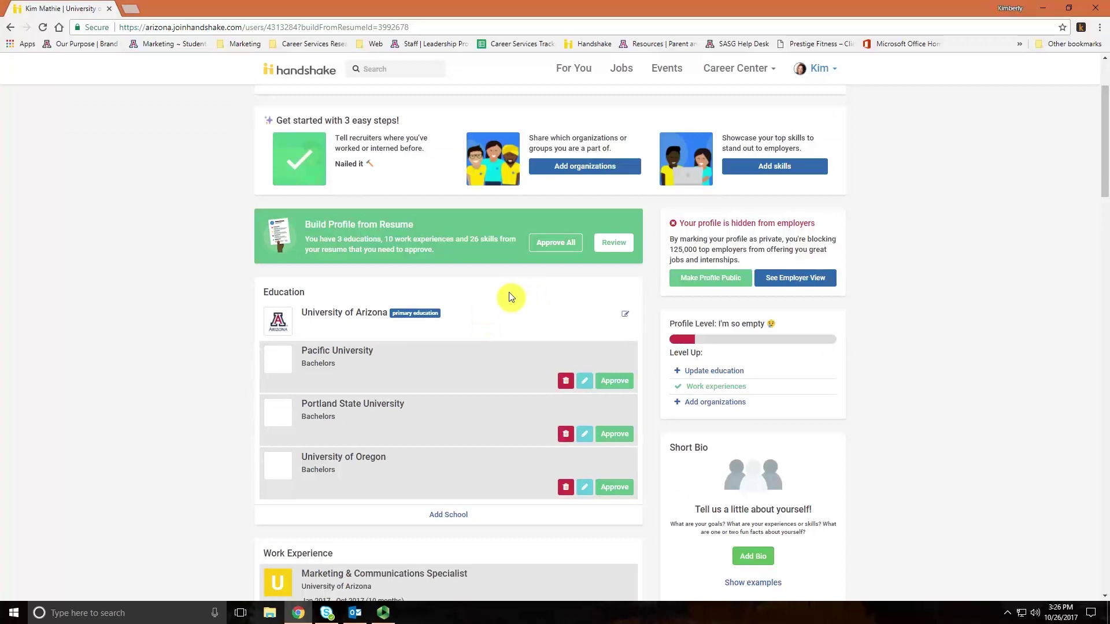
scroll(206, 310, "down", 2)
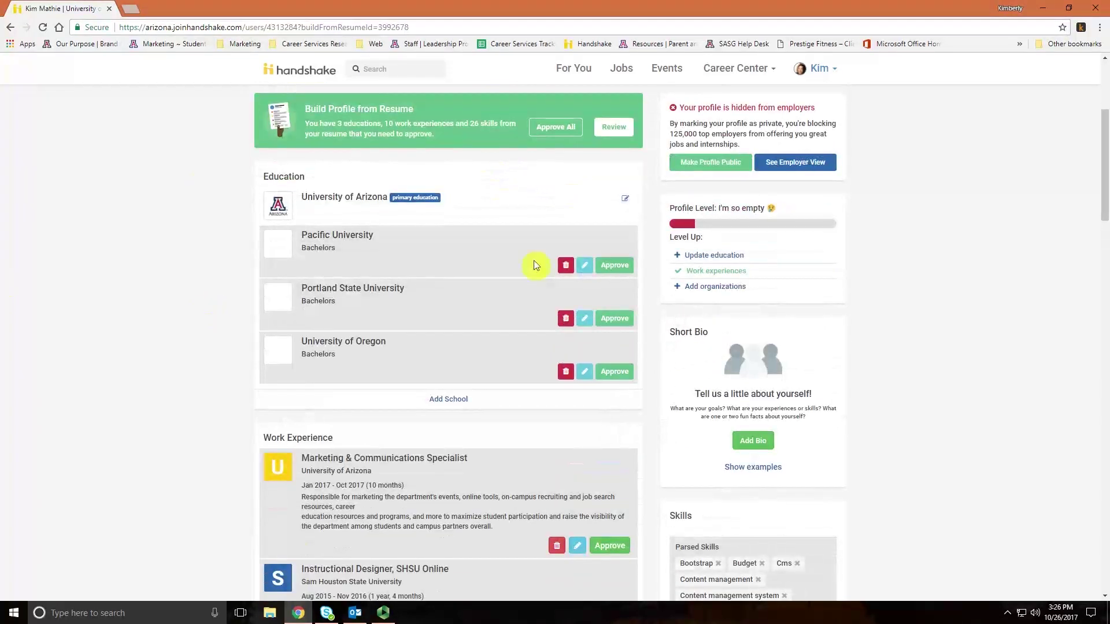
left_click(612, 265)
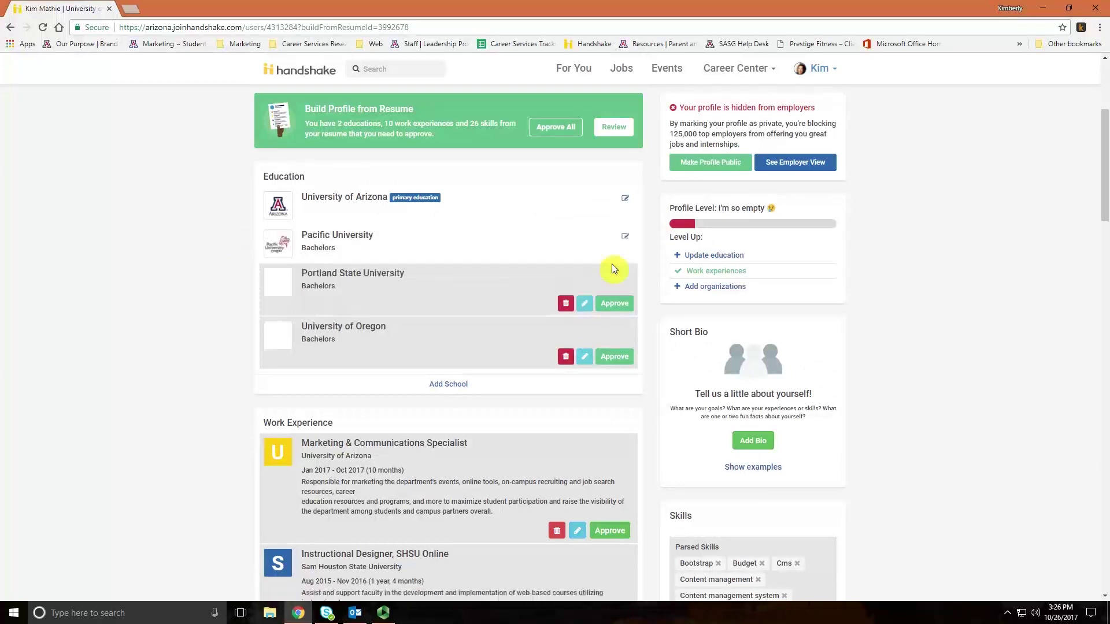
- Change Portland State University's education level to Masters, then save and approve it
left_click(586, 303)
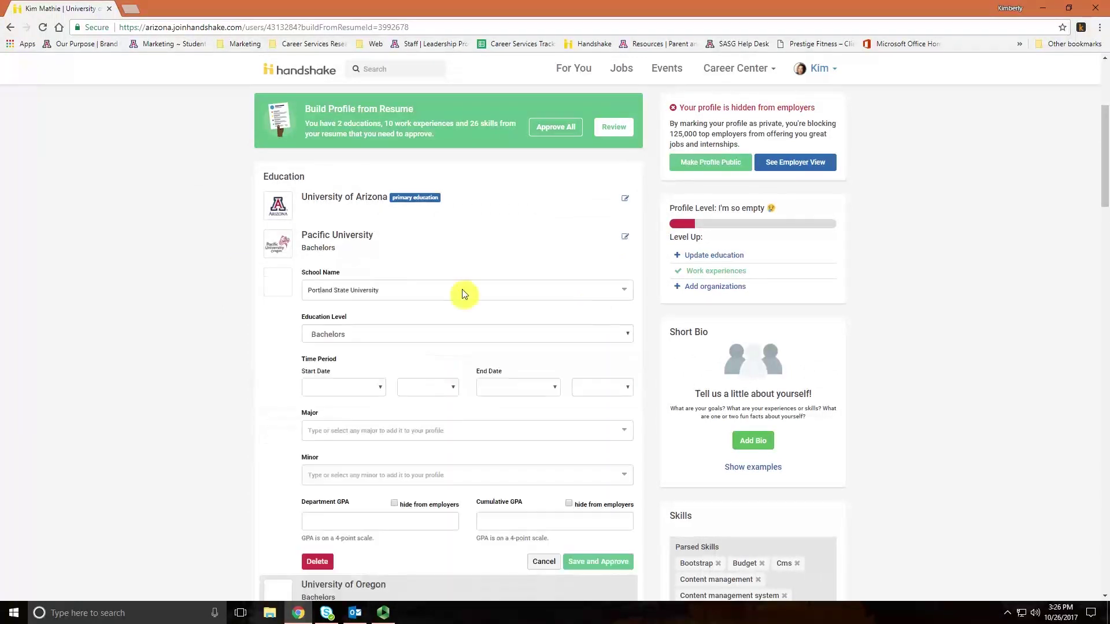
left_click(357, 335)
left_click(315, 425)
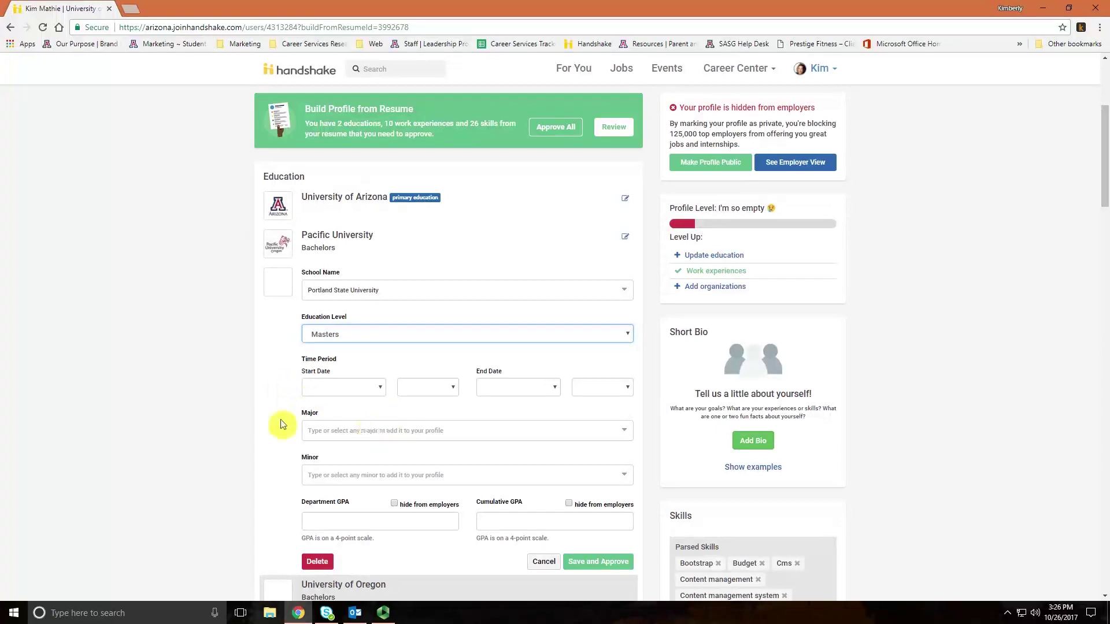
scroll(273, 426, "down", 1)
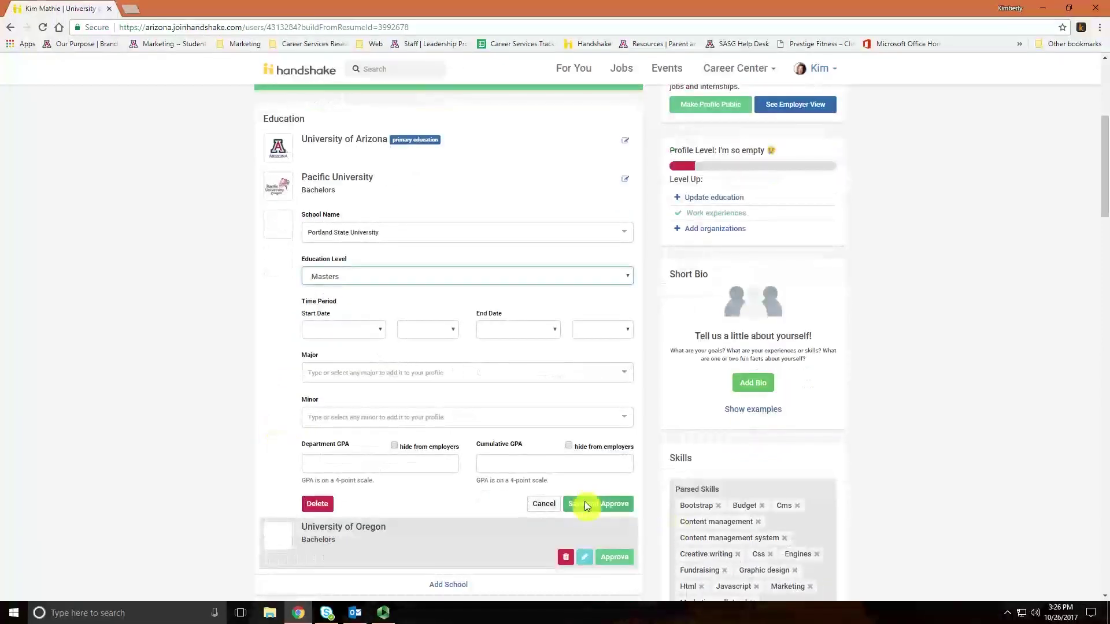
left_click(584, 504)
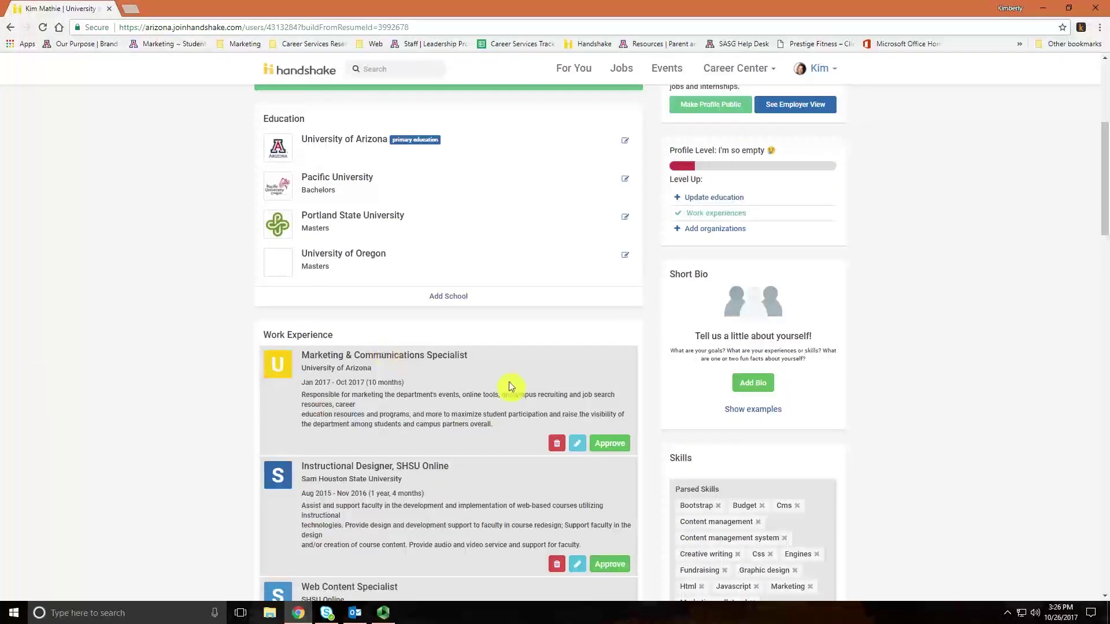
- Remove the stray break in the Marketing & Communications Specialist description; approve it and Instructional Designer
scroll(431, 360, "down", 1)
scroll(431, 355, "down", 3)
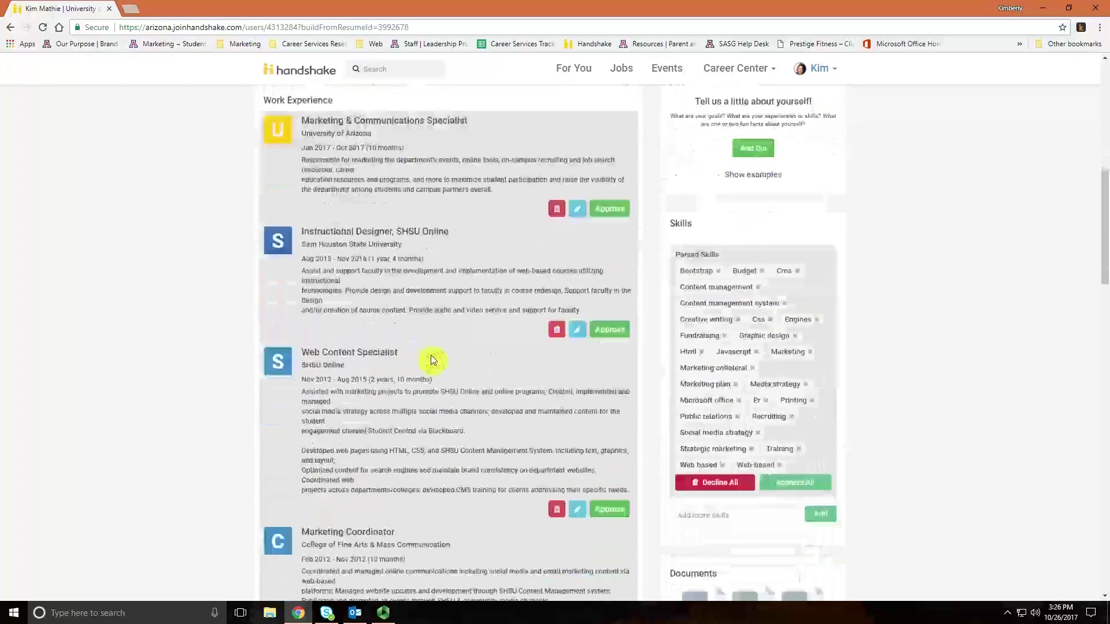
scroll(431, 354, "up", 3)
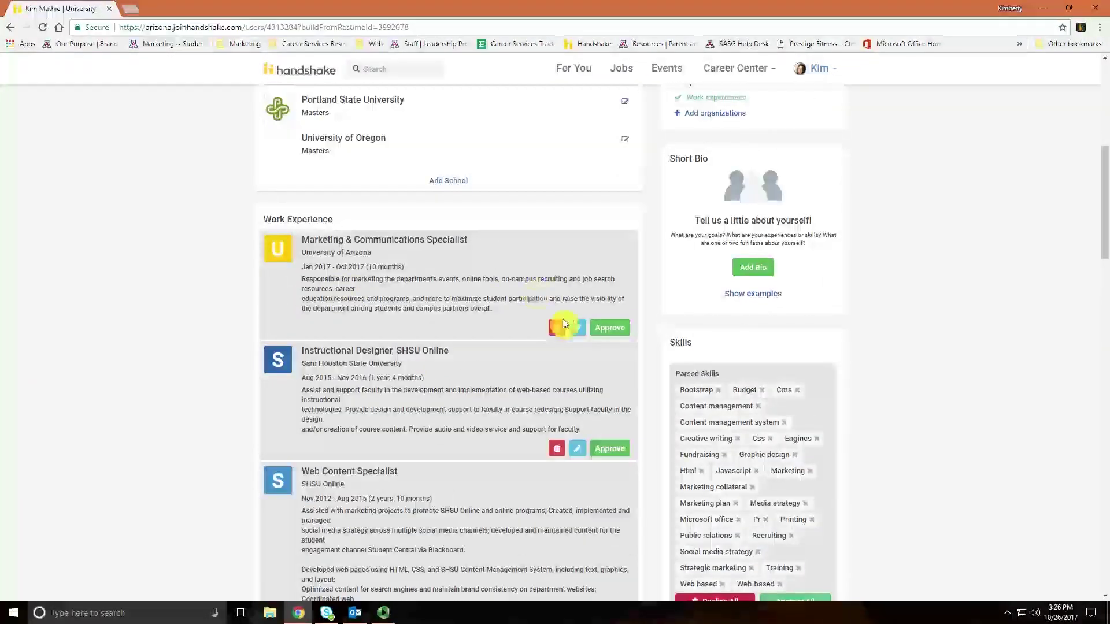
left_click(577, 328)
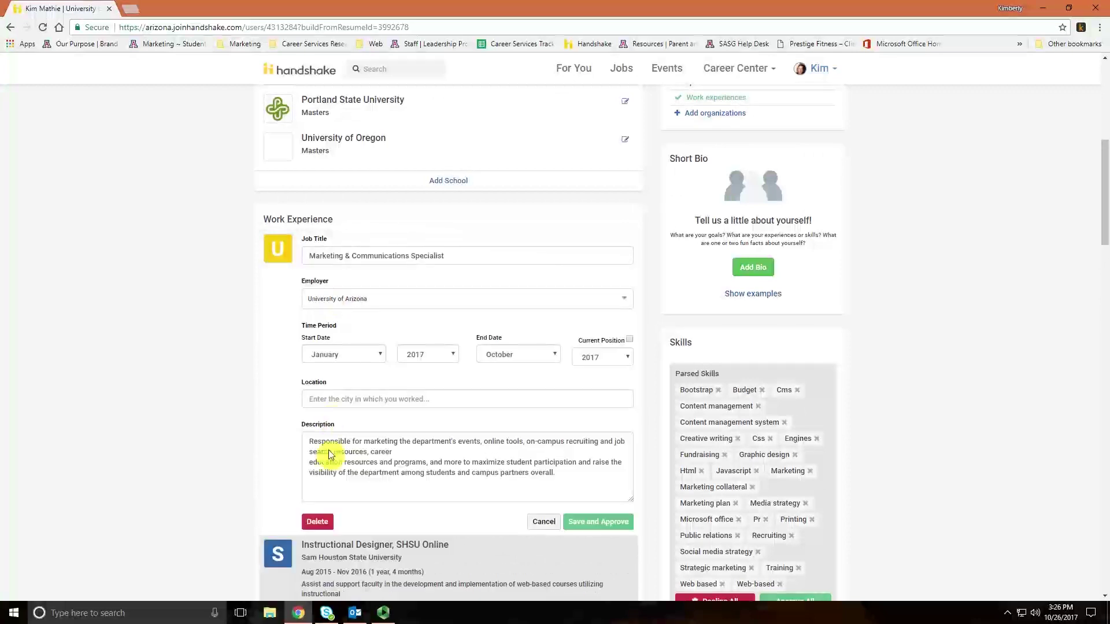
scroll(315, 449, "down", 1)
left_click(310, 406)
key("BackSpace")
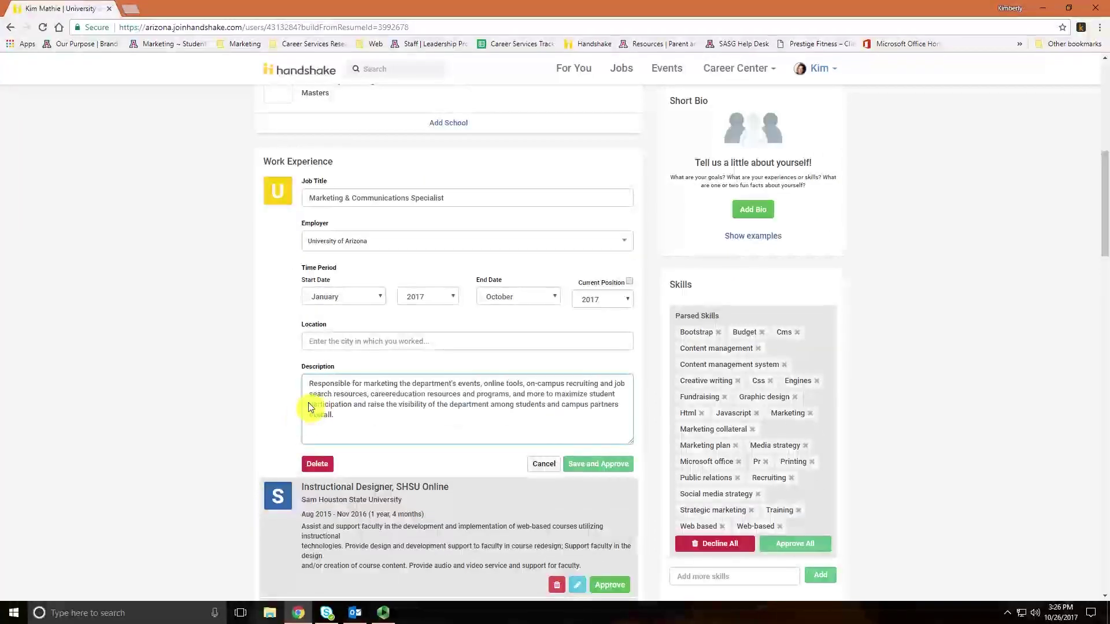
left_click(596, 464)
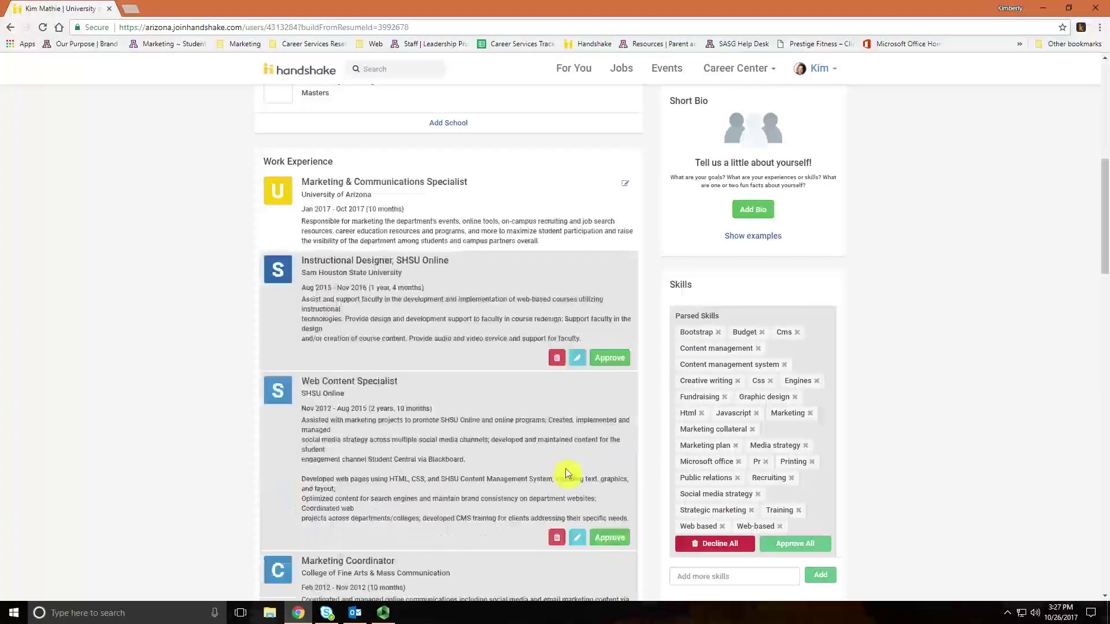
left_click(575, 358)
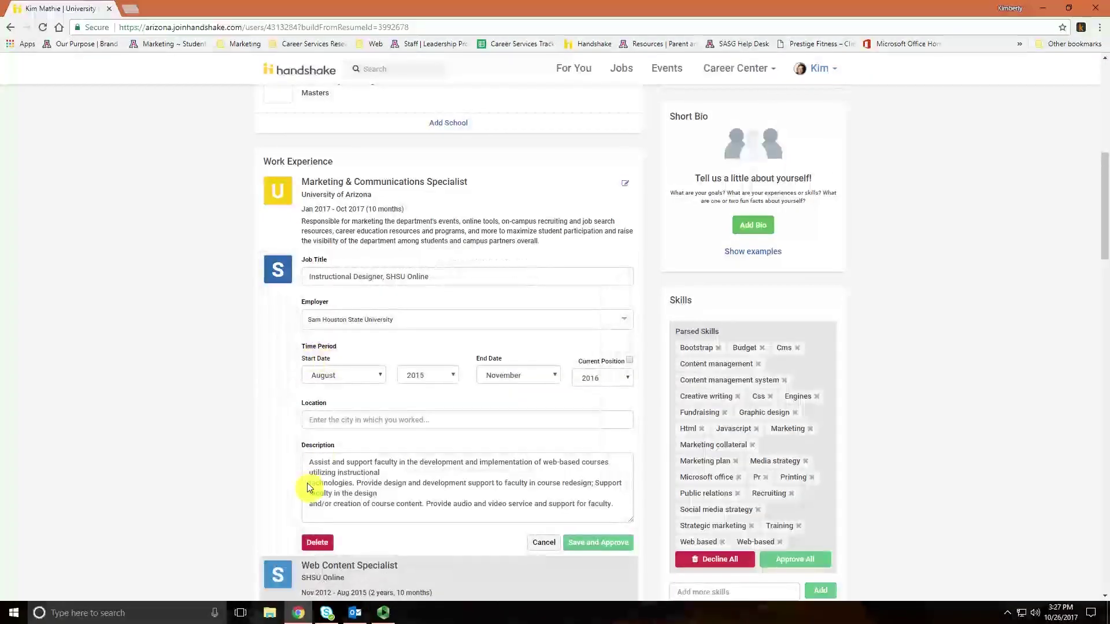
left_click(599, 542)
- Rejoin the four broken lines in the Web Content Specialist description, then save and approve it
left_click(579, 389)
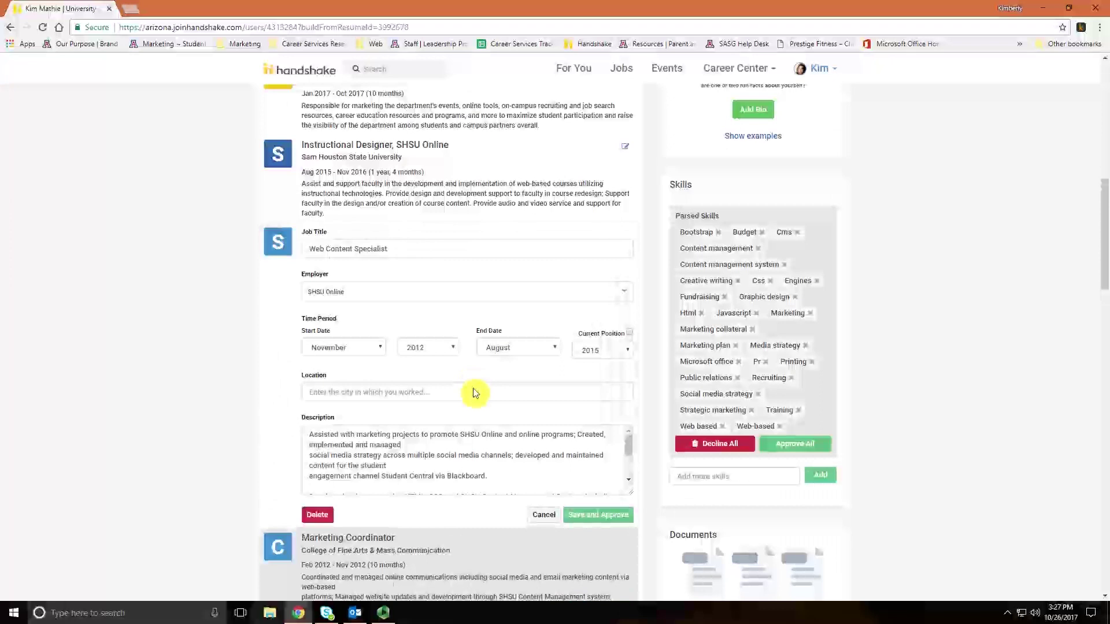
left_click(310, 455)
key("BackSpace")
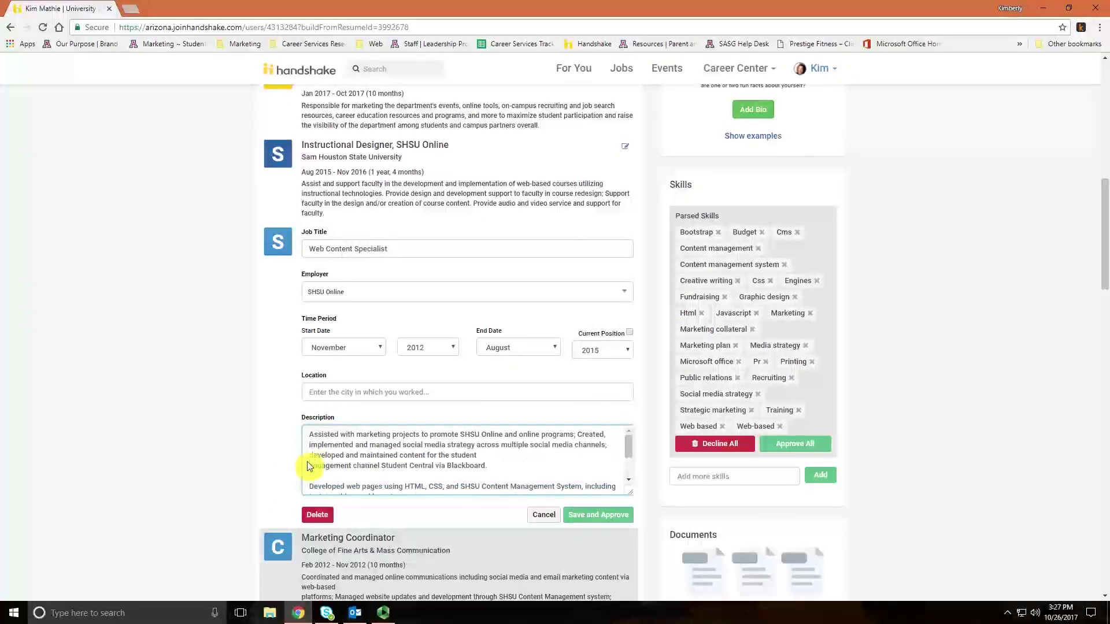
left_click(309, 465)
key("BackSpace")
scroll(311, 464, "down", 1)
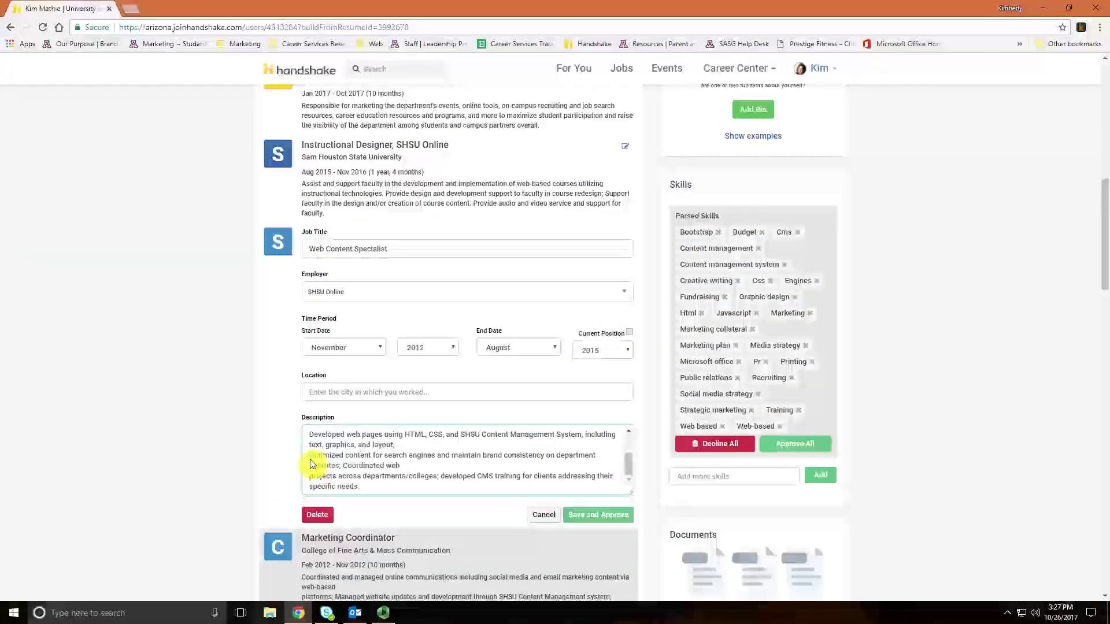
left_click(310, 455)
key("BackSpace")
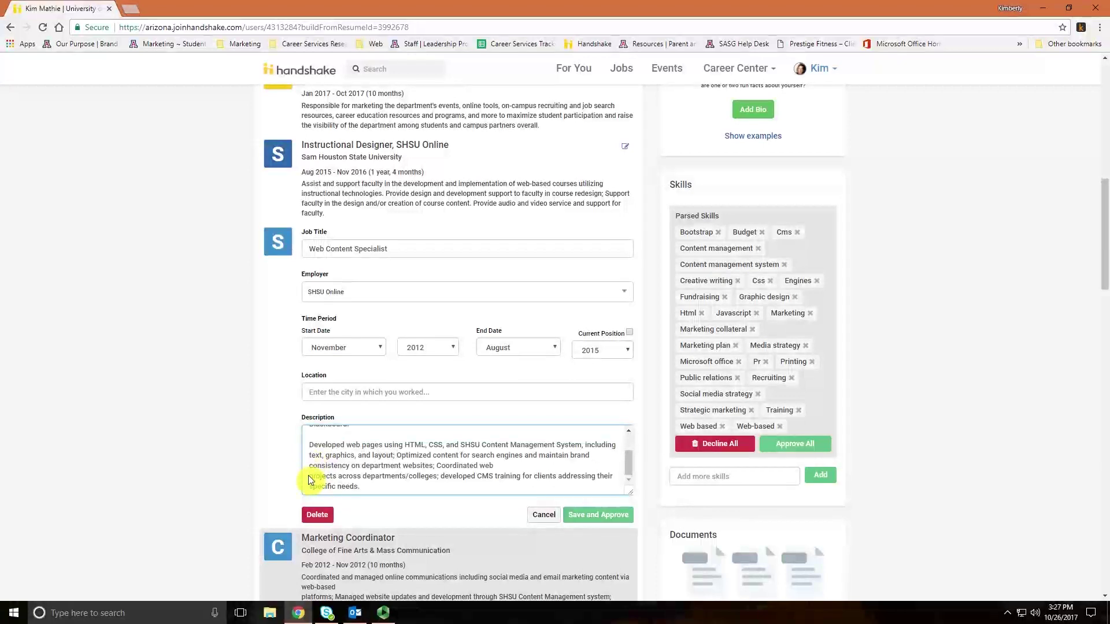
left_click(309, 480)
key("BackSpace")
scroll(347, 445, "down", 4)
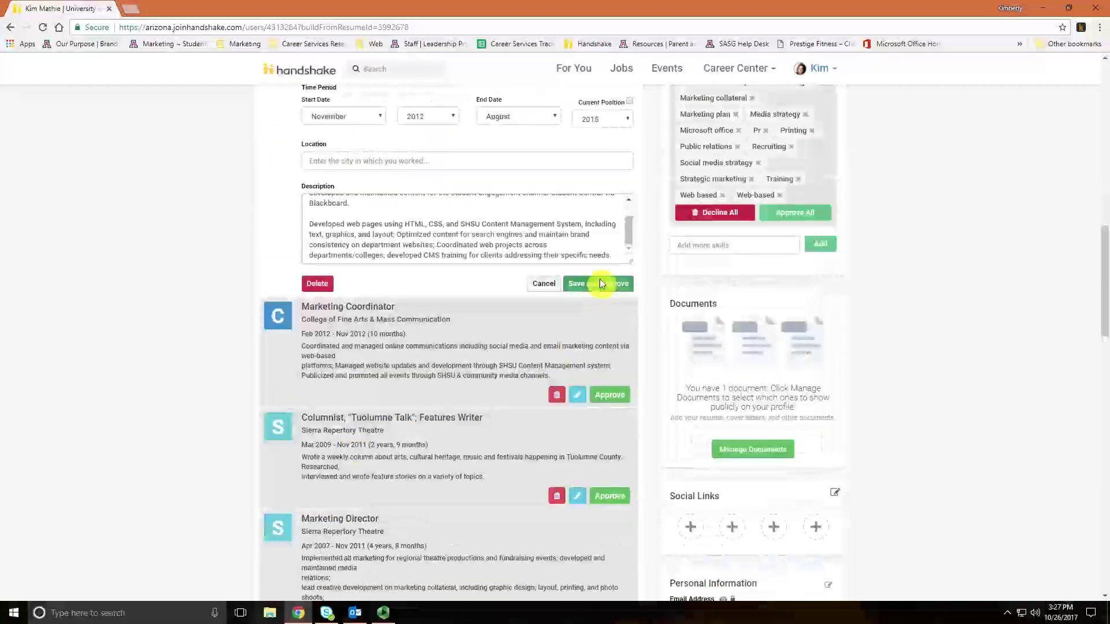
left_click(598, 283)
- Approve Marketing Coordinator, Marketing Director, Unknown Title, Marketing and Development Assistant, Program Director and Arts Education Coordinator
scroll(384, 292, "down", 3)
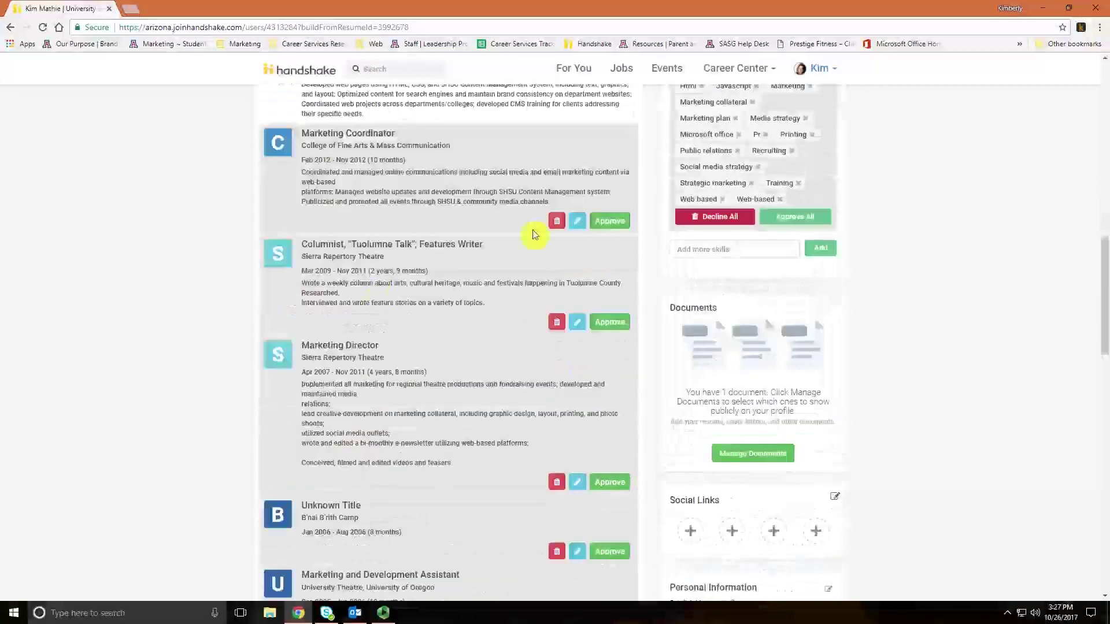
left_click(608, 221)
left_click(608, 299)
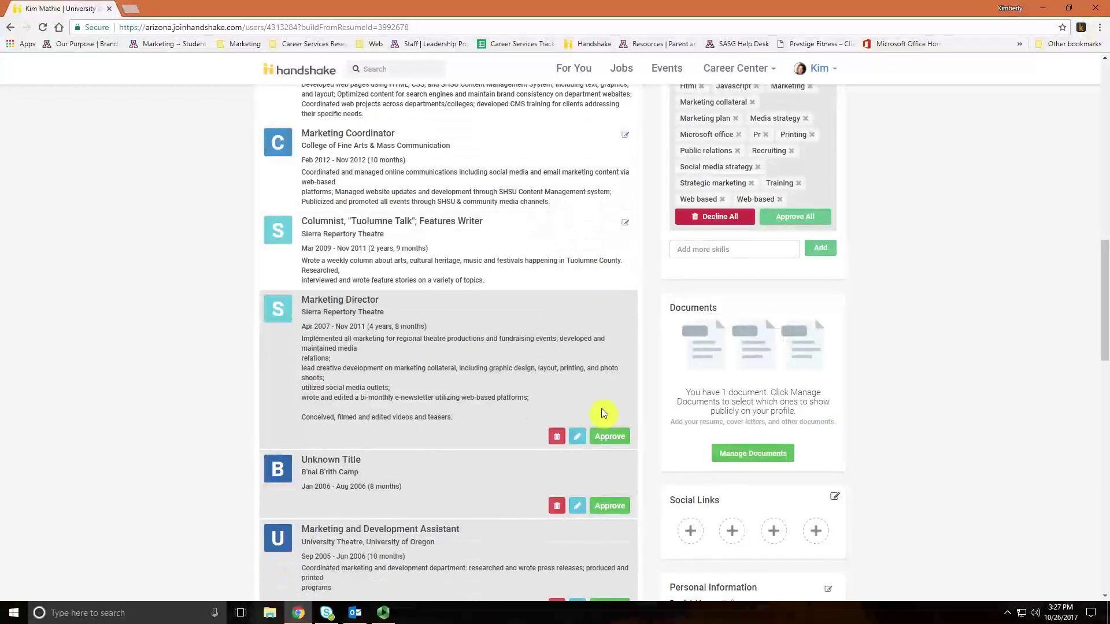
left_click(610, 480)
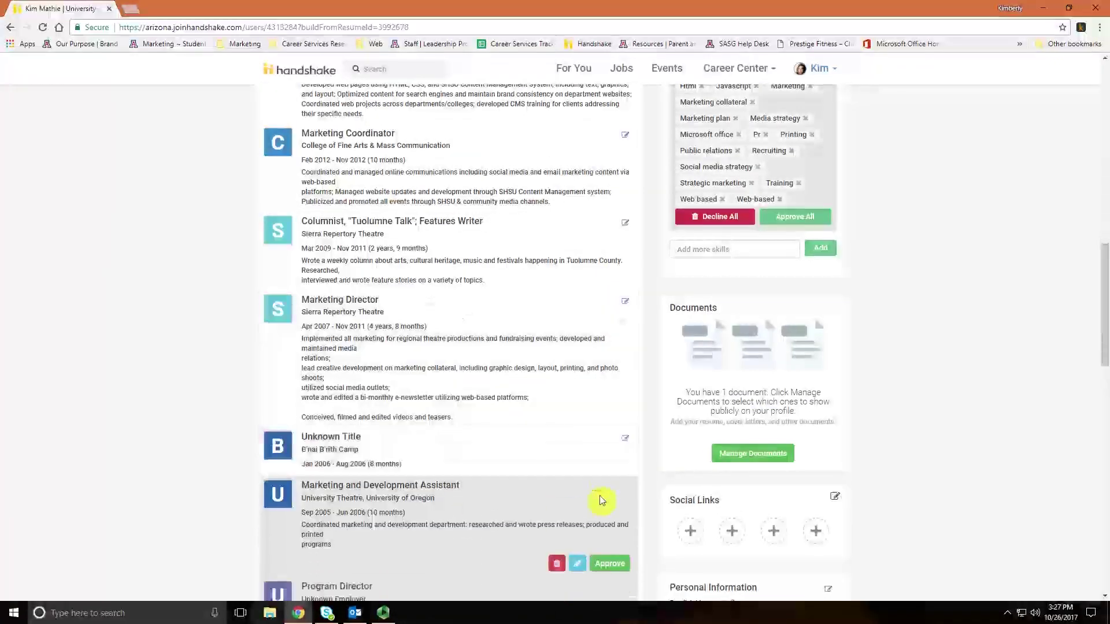
scroll(604, 485, "down", 3)
left_click(608, 391)
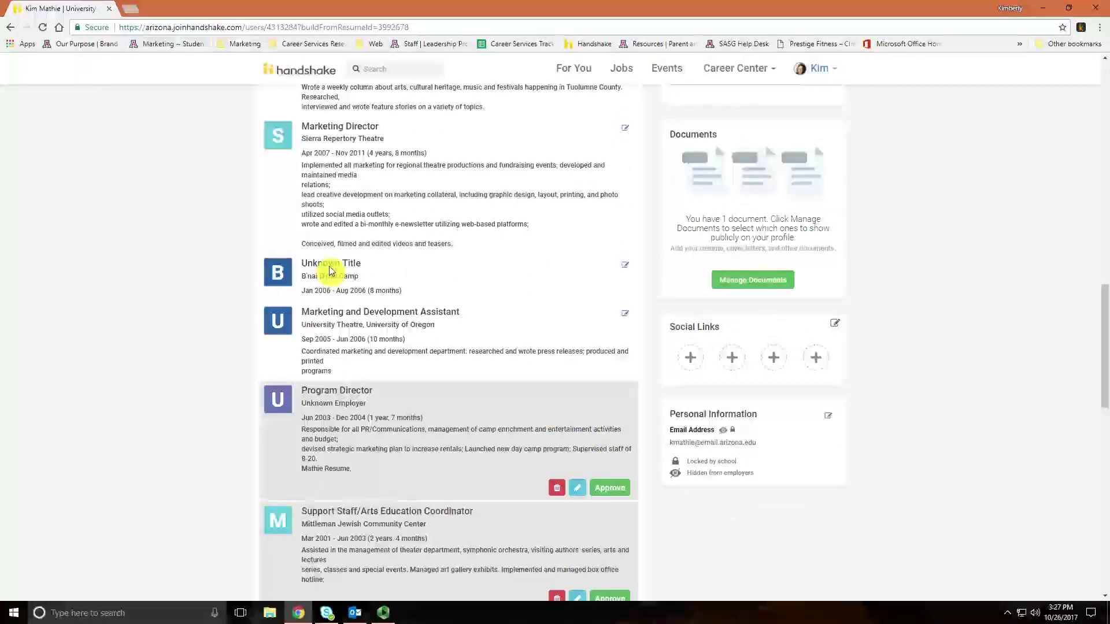
scroll(440, 333, "down", 3)
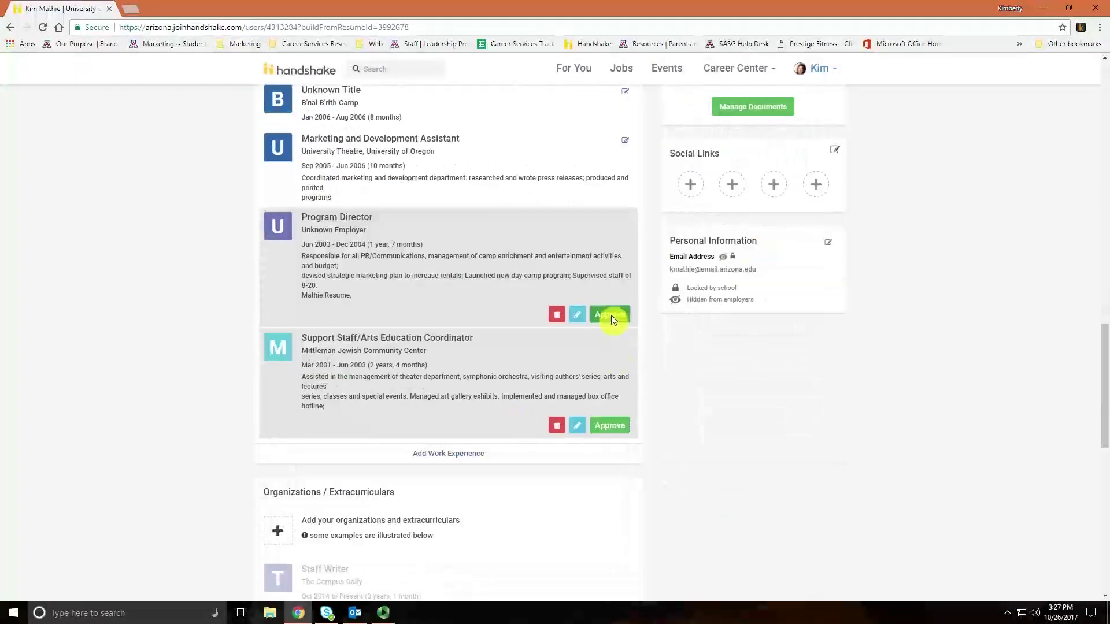
left_click(611, 314)
left_click(610, 402)
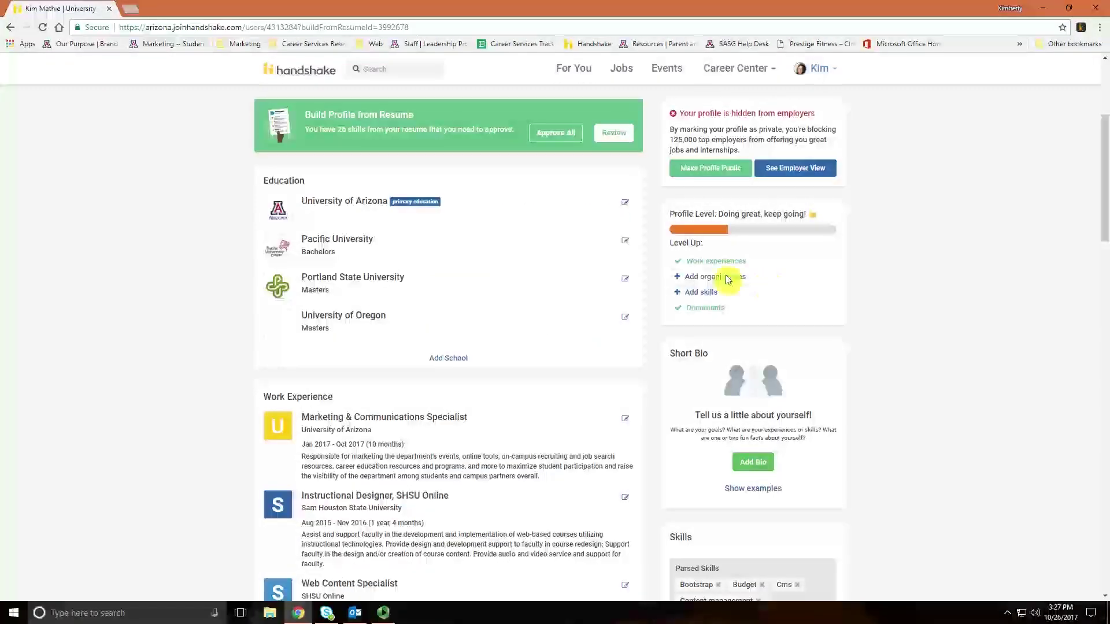
scroll(726, 280, "down", 3)
scroll(726, 279, "down", 10)
- Add a current Volunteer position at Tucson Cares for Dogs to organizations and save it
left_click(331, 213)
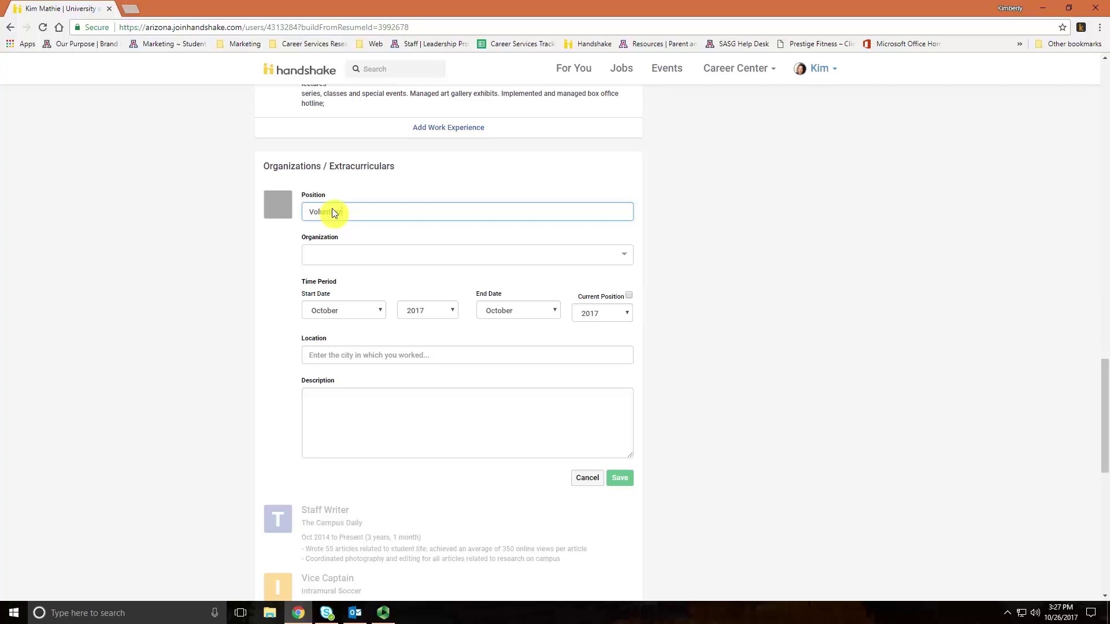
type("Volunteer")
key("Tab")
type("Tuc")
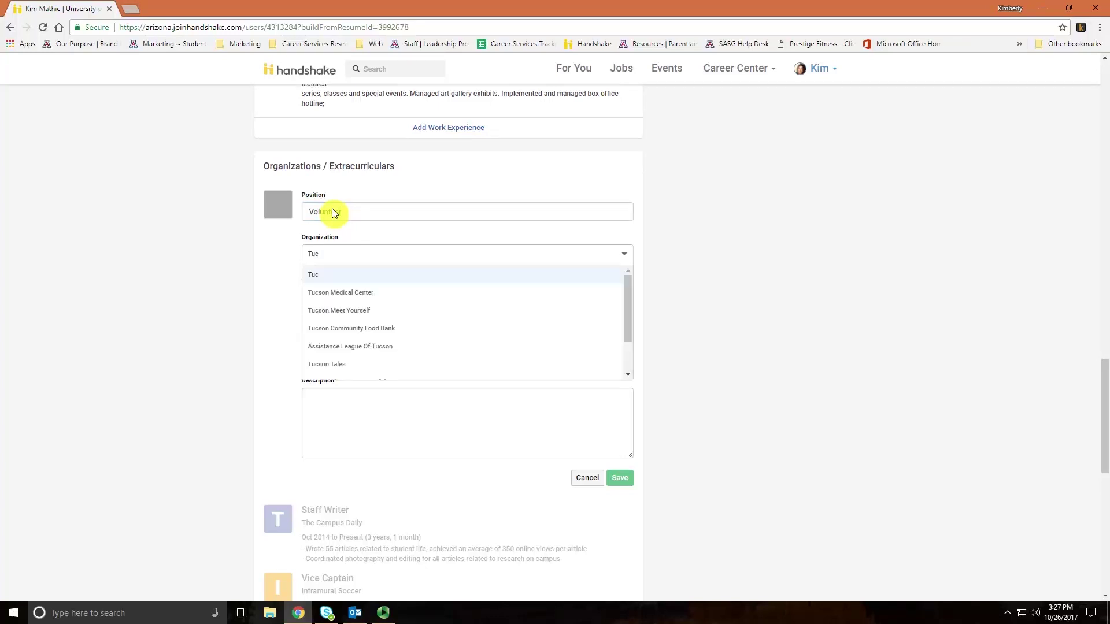
type("son Cares for Dogs")
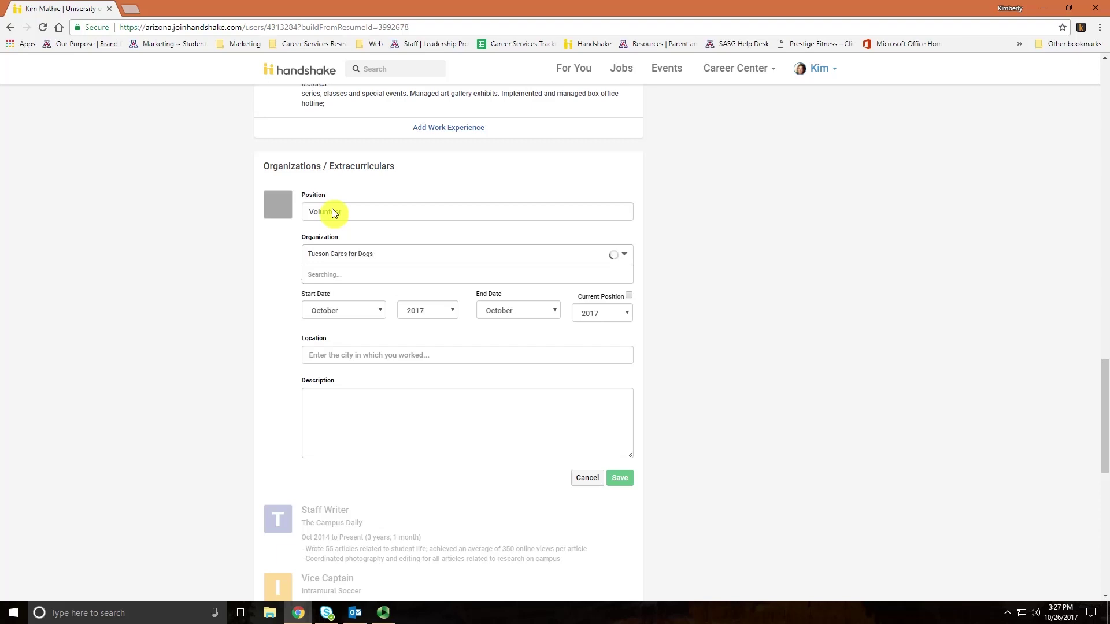
left_click(382, 275)
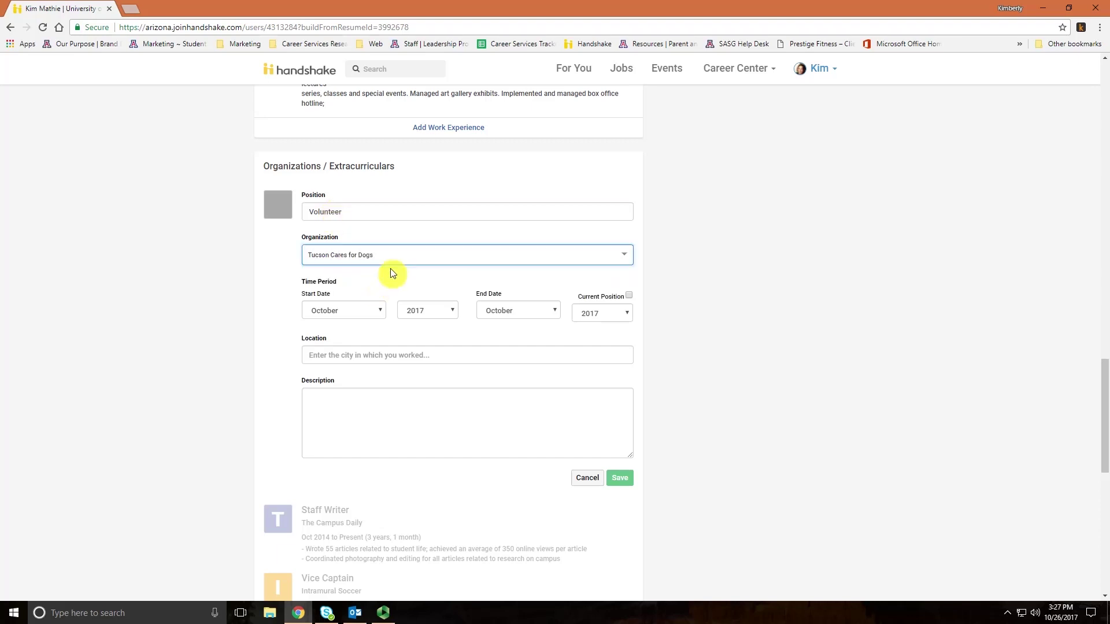
left_click(629, 295)
scroll(380, 401, "down", 1)
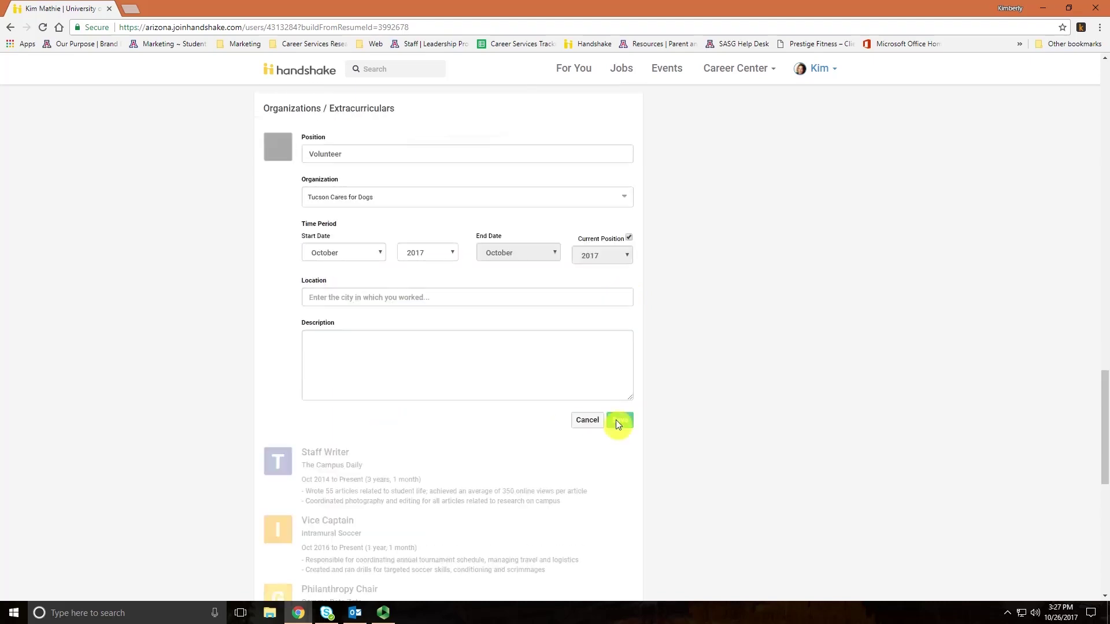
left_click(618, 421)
scroll(751, 366, "up", 15)
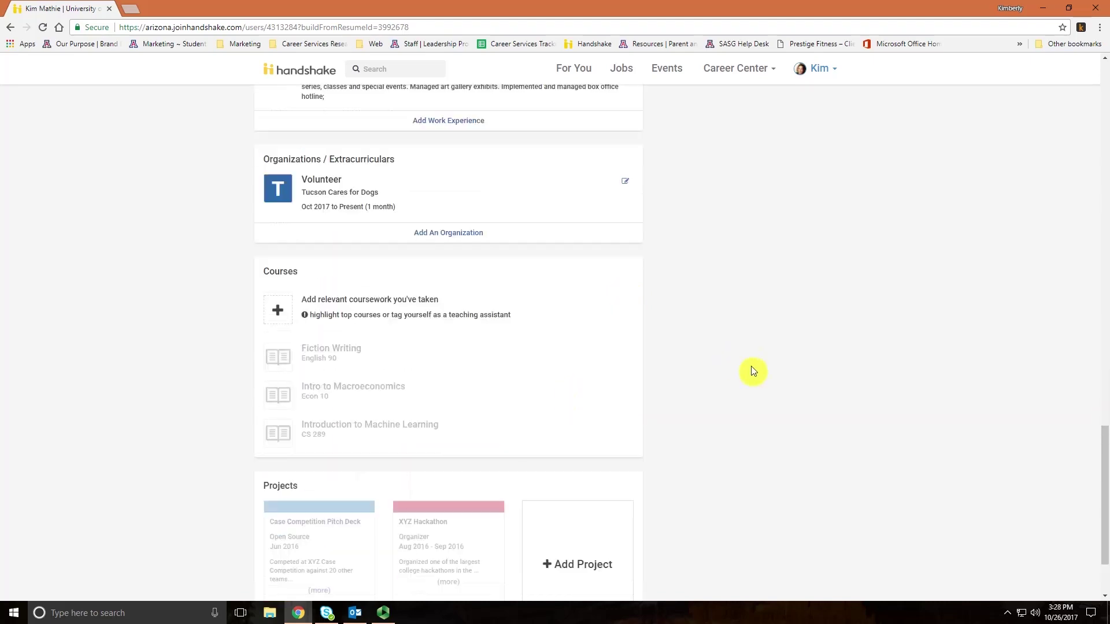
- Delete Javascript, Budget, Content management, Engines, Pr, Recruiting, Web-based and Web based skills, then approve the rest
scroll(896, 361, "up", 2)
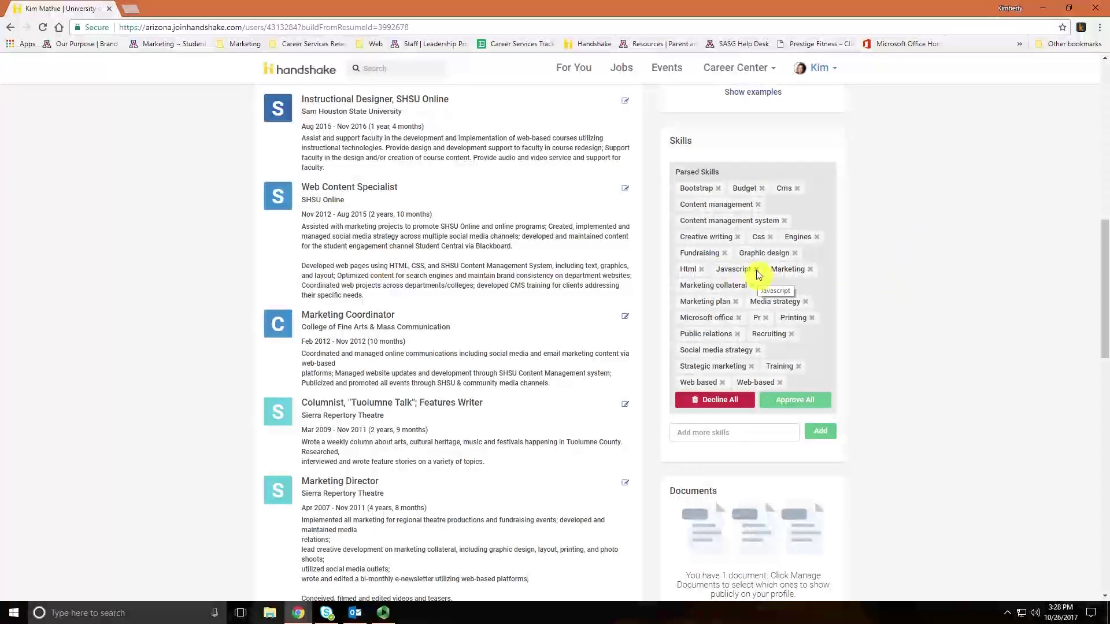
left_click(757, 273)
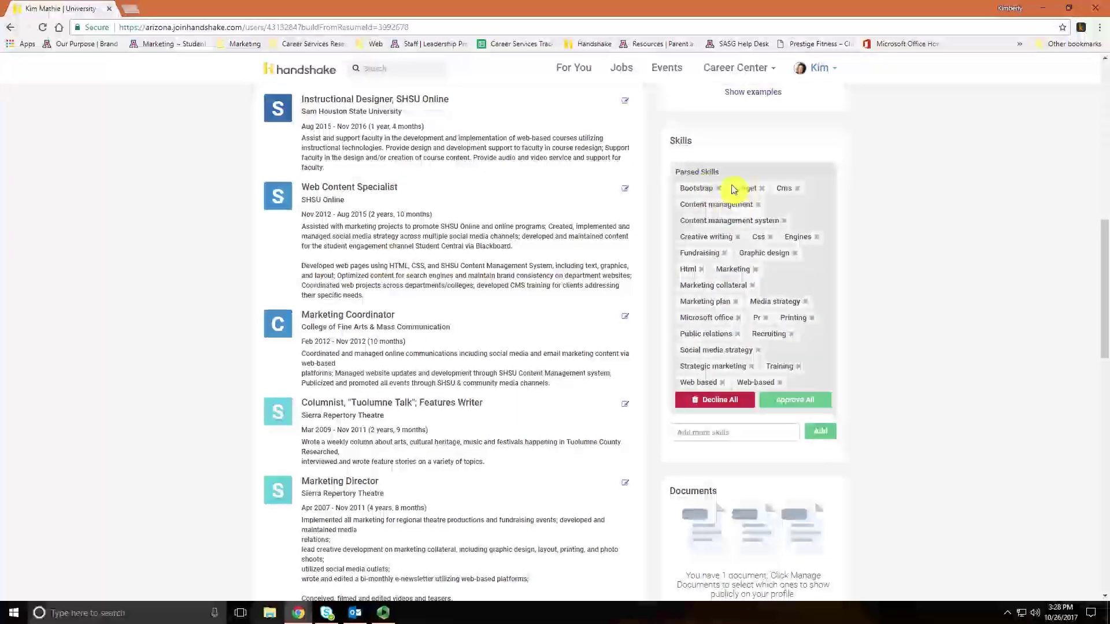
left_click(761, 189)
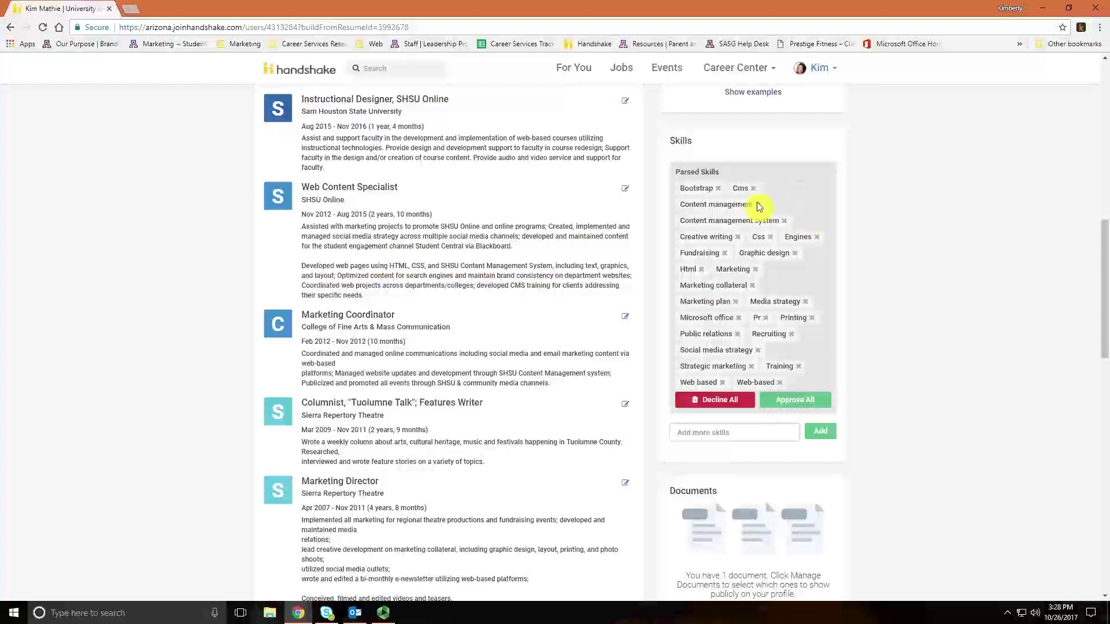
left_click(757, 205)
left_click(816, 221)
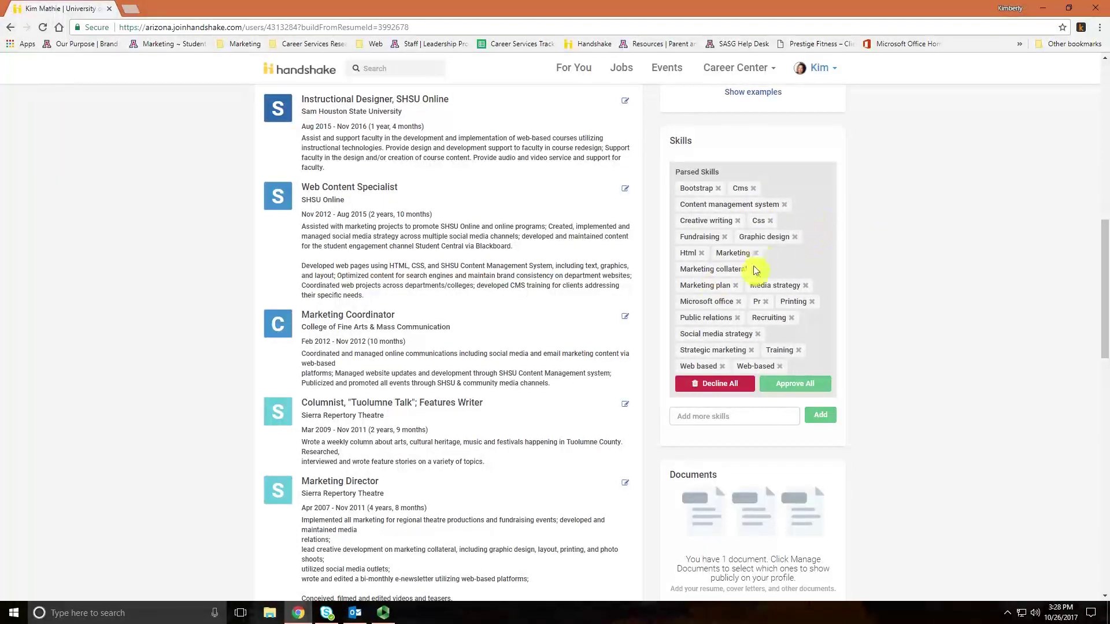
left_click(764, 304)
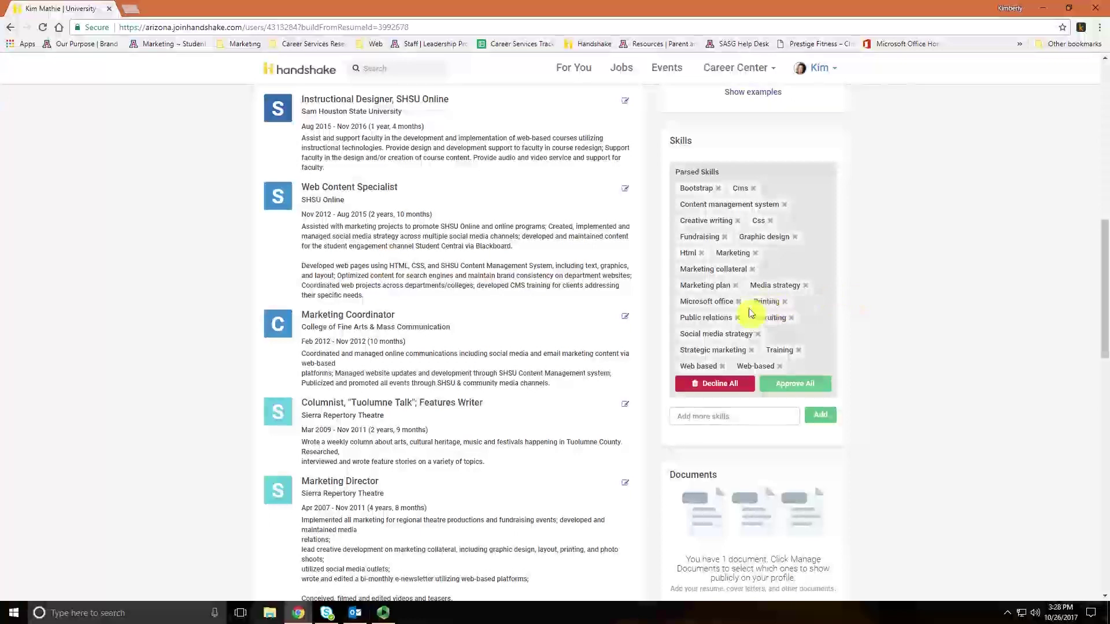
left_click(751, 316)
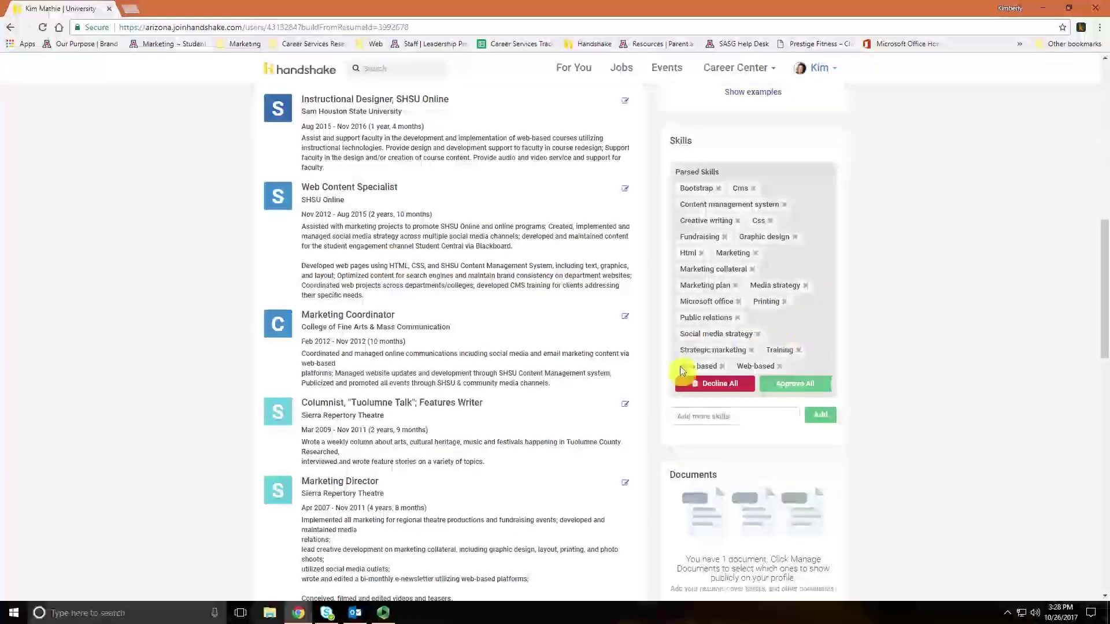
left_click(780, 366)
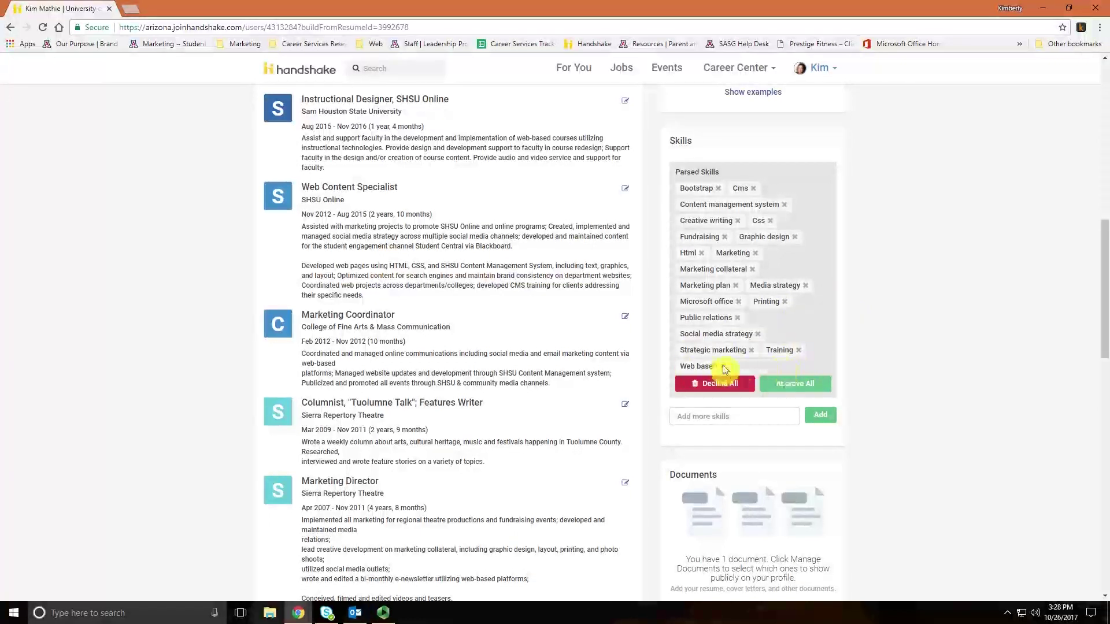
left_click(722, 366)
left_click(808, 371)
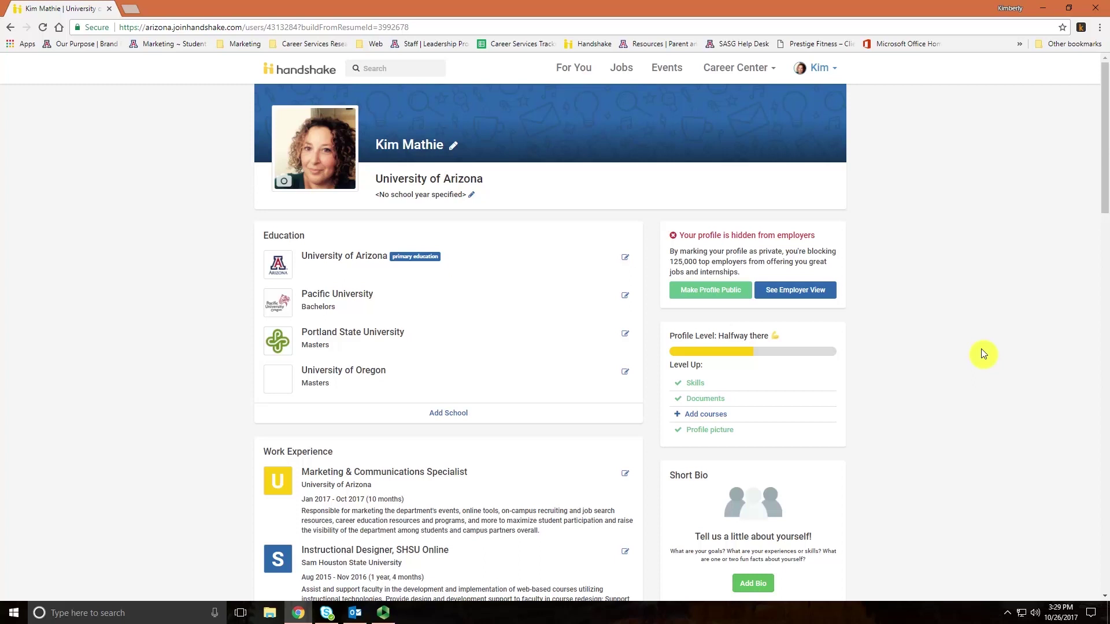
scroll(968, 349, "down", 20)
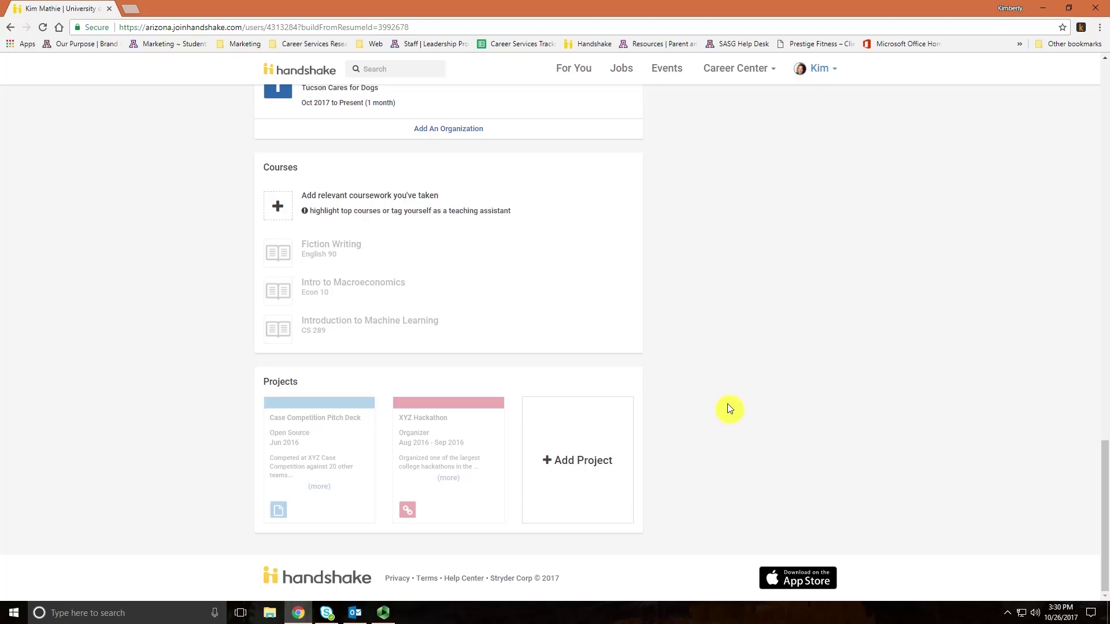
scroll(783, 435, "up", 10)
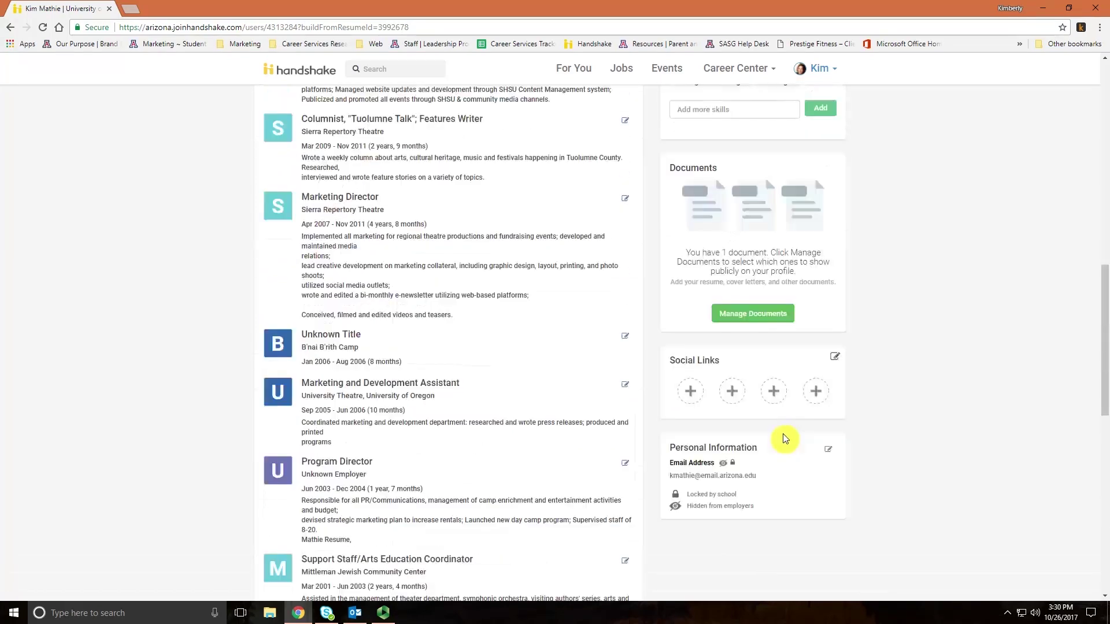